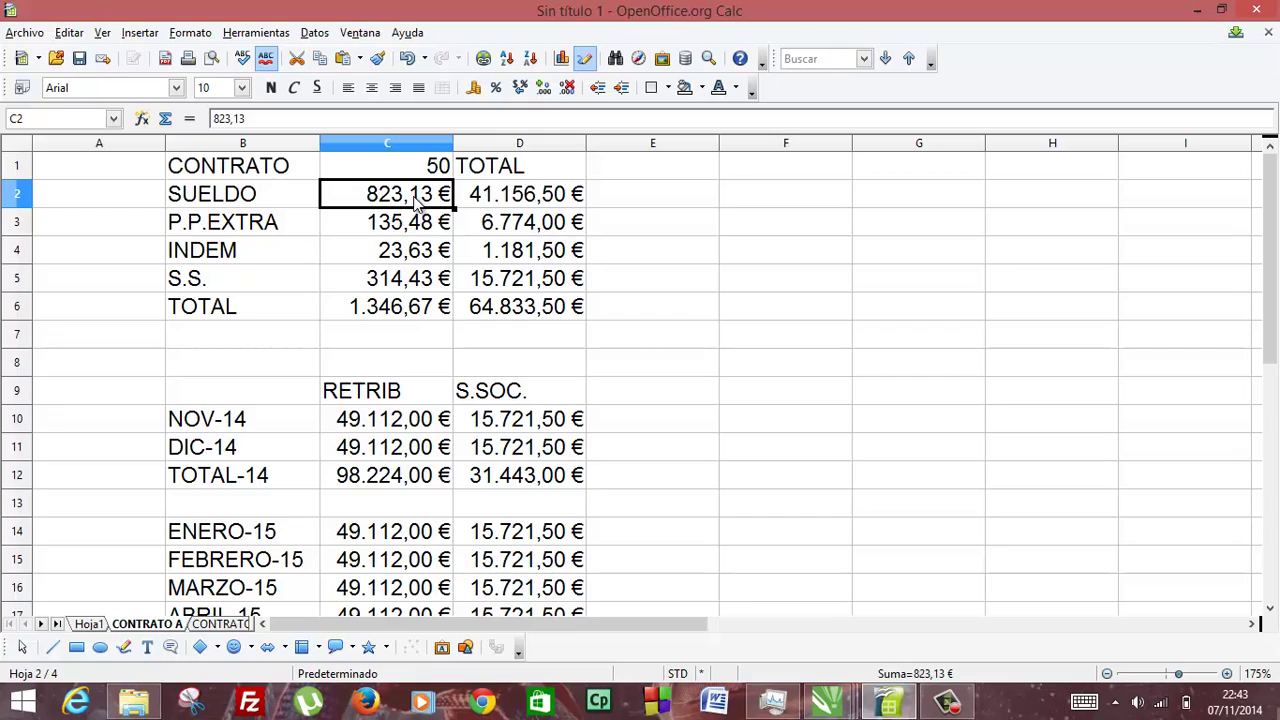
Examine the P.P.EXTRA, INDEM, S.S. and TOTAL amounts in column C of the CONTRATO A sheet
click(415, 225)
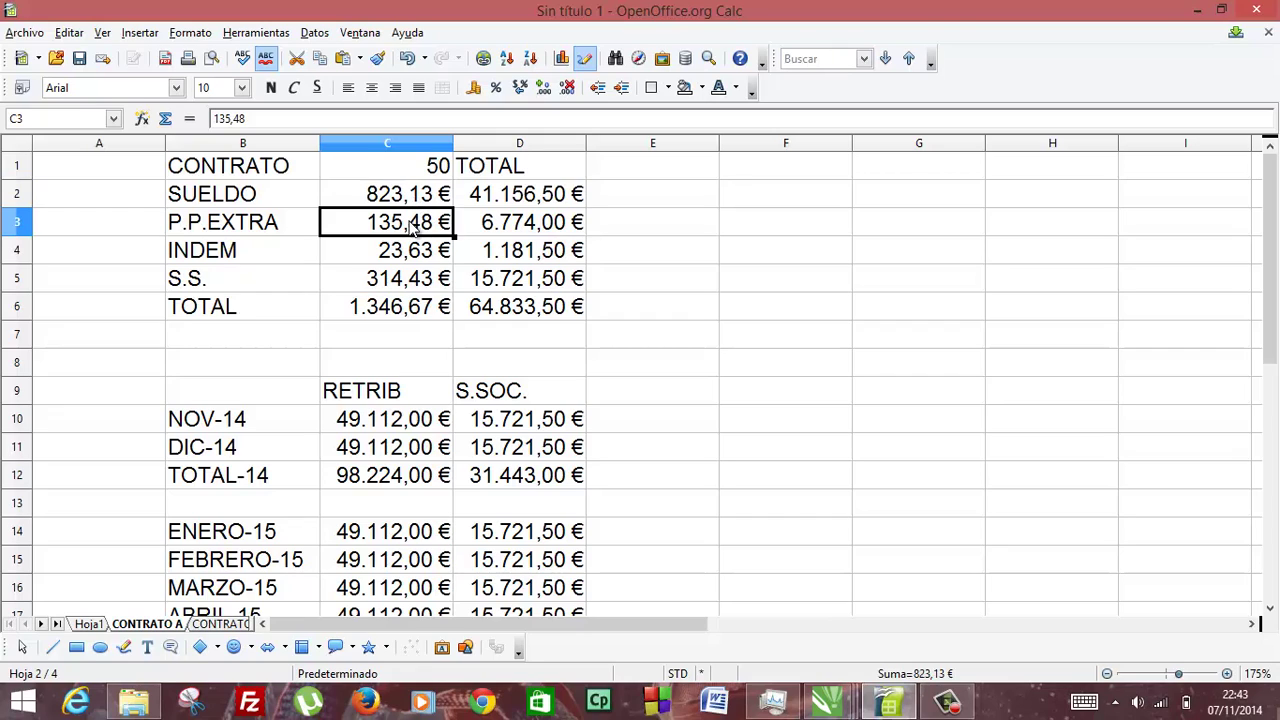
click(409, 256)
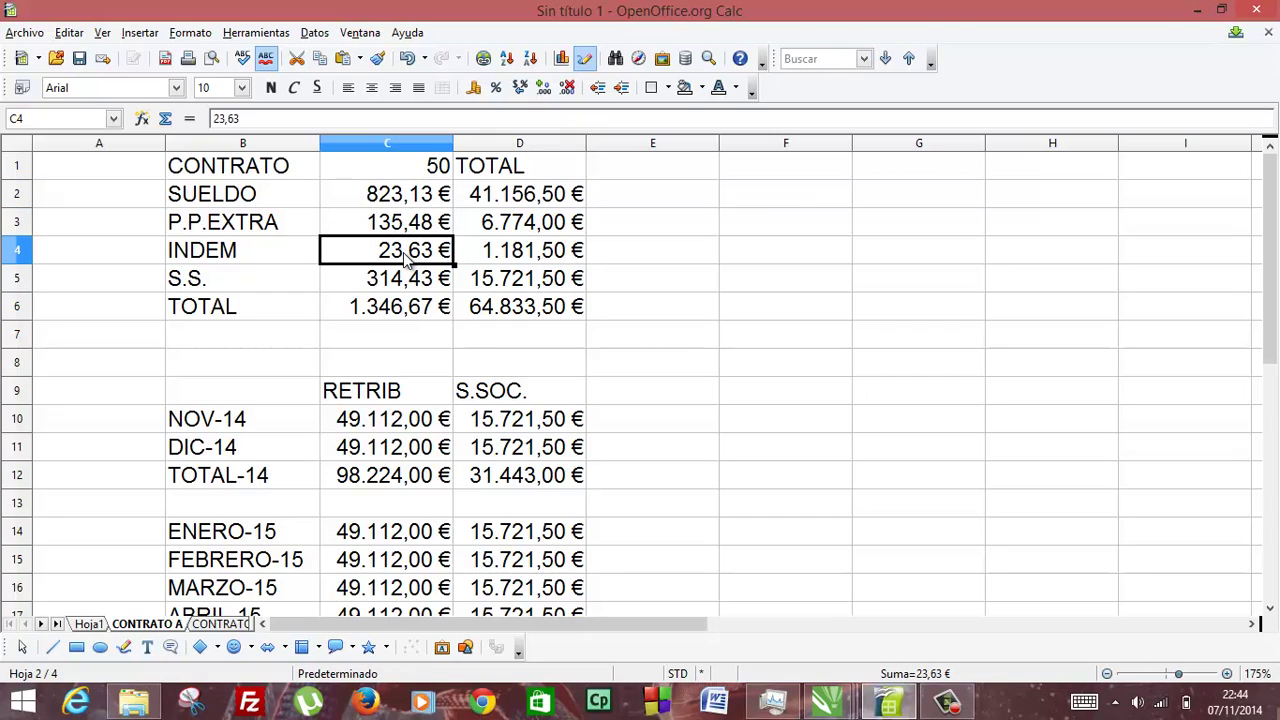
click(397, 282)
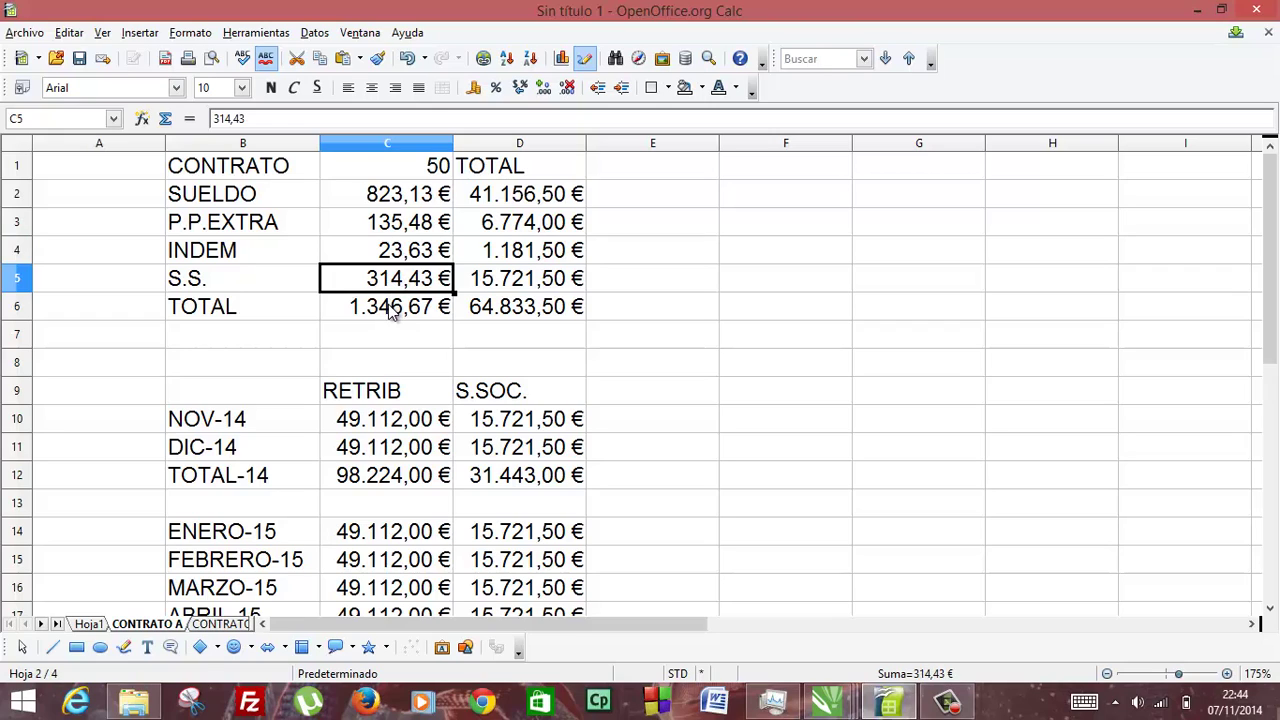
click(392, 310)
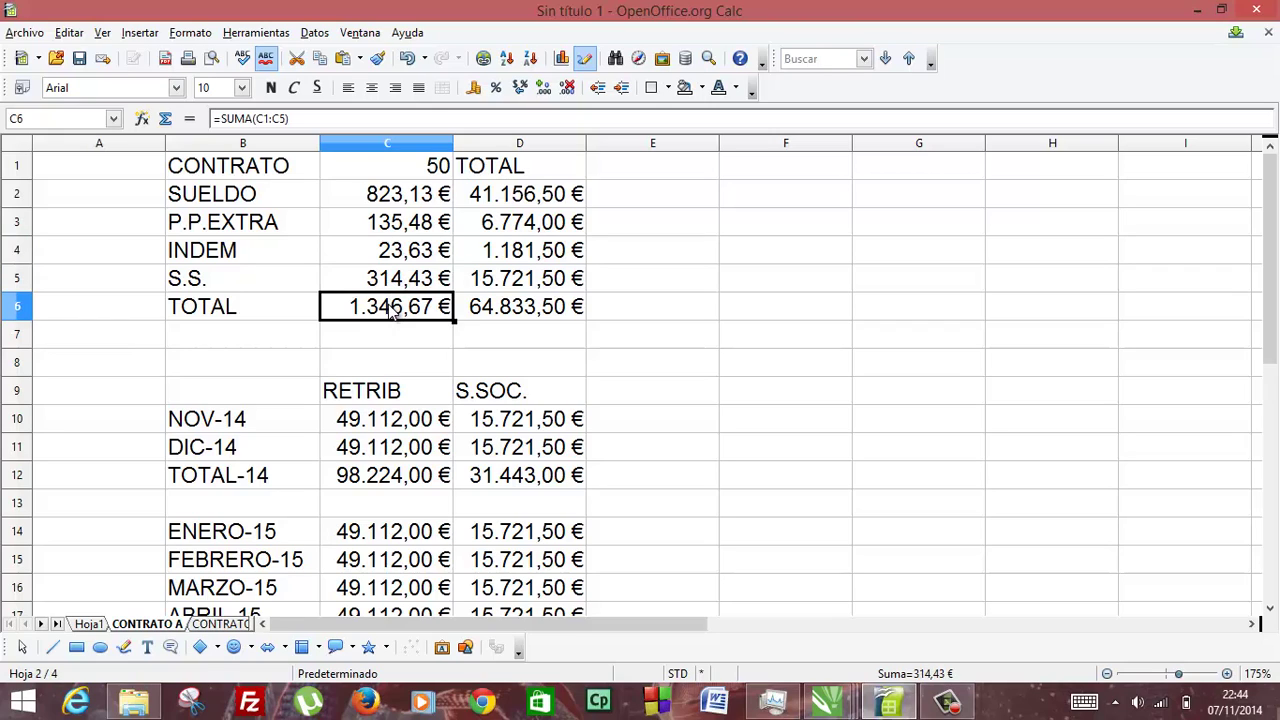
Fill the SUELDO total formula =C2*$C$1 from D2 down through the TOTAL row in D6
click(488, 205)
click(428, 201)
click(462, 202)
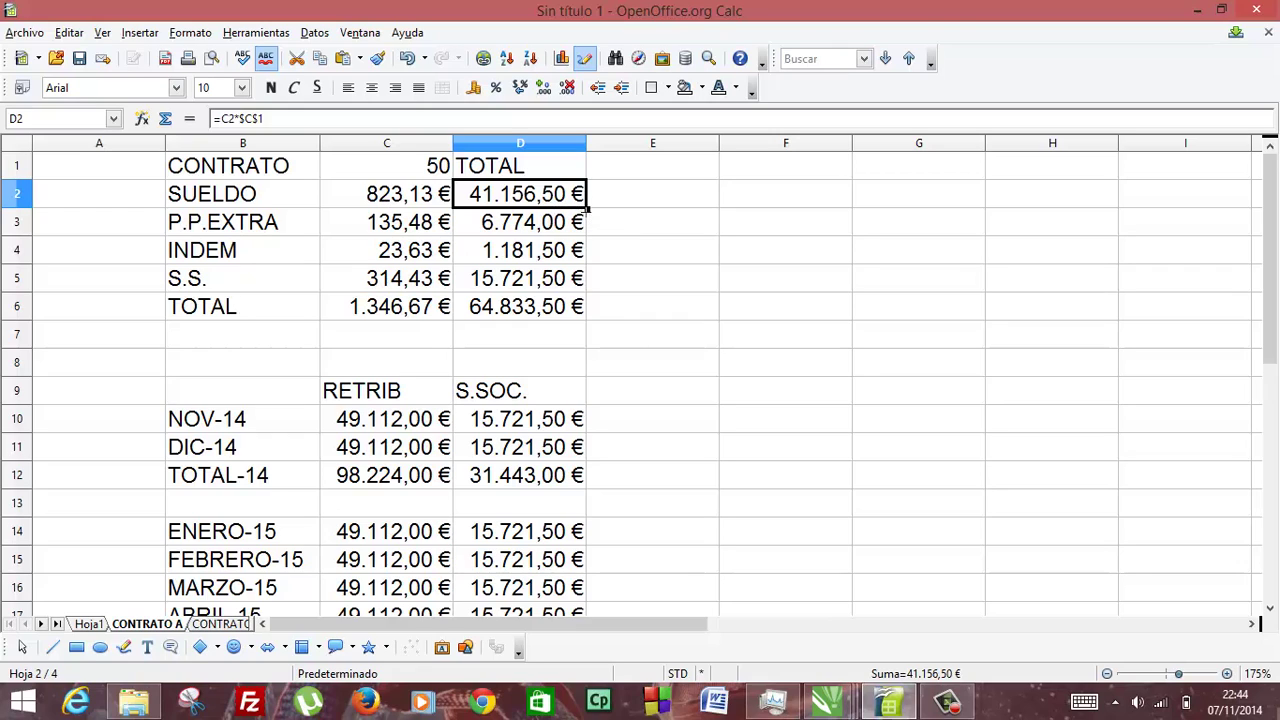
drag(587, 207, 551, 323)
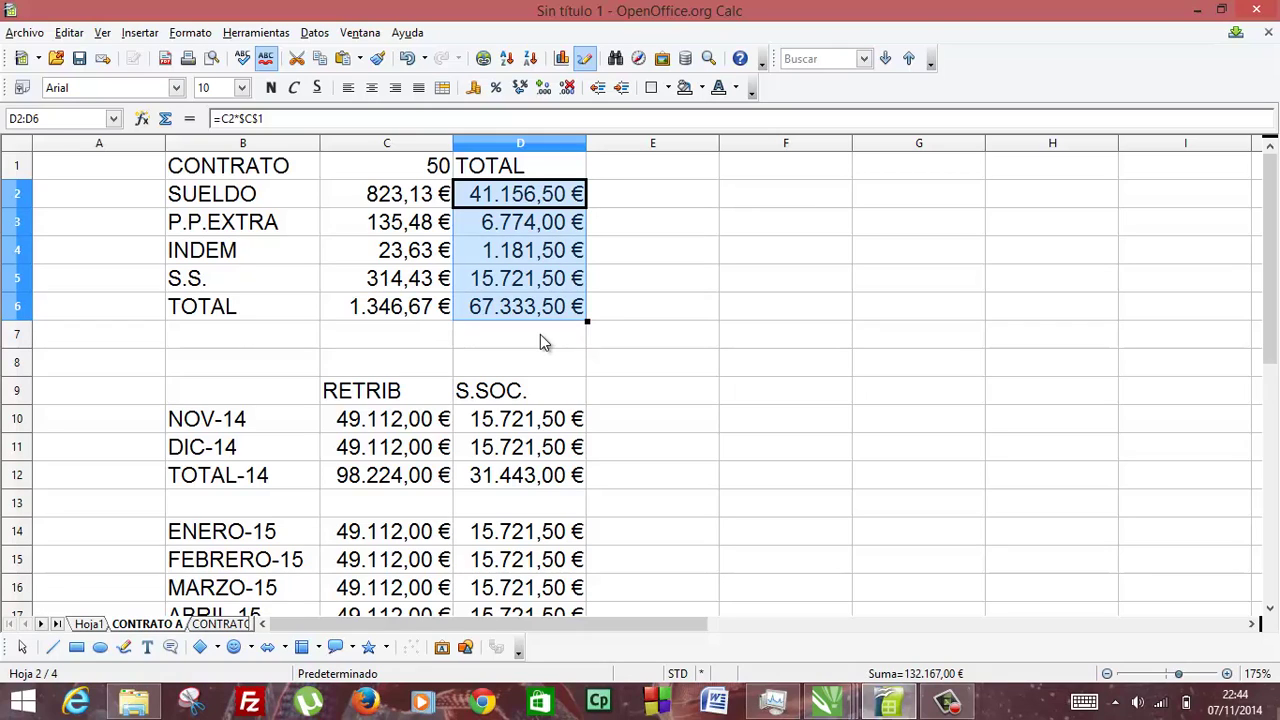
click(540, 334)
click(542, 317)
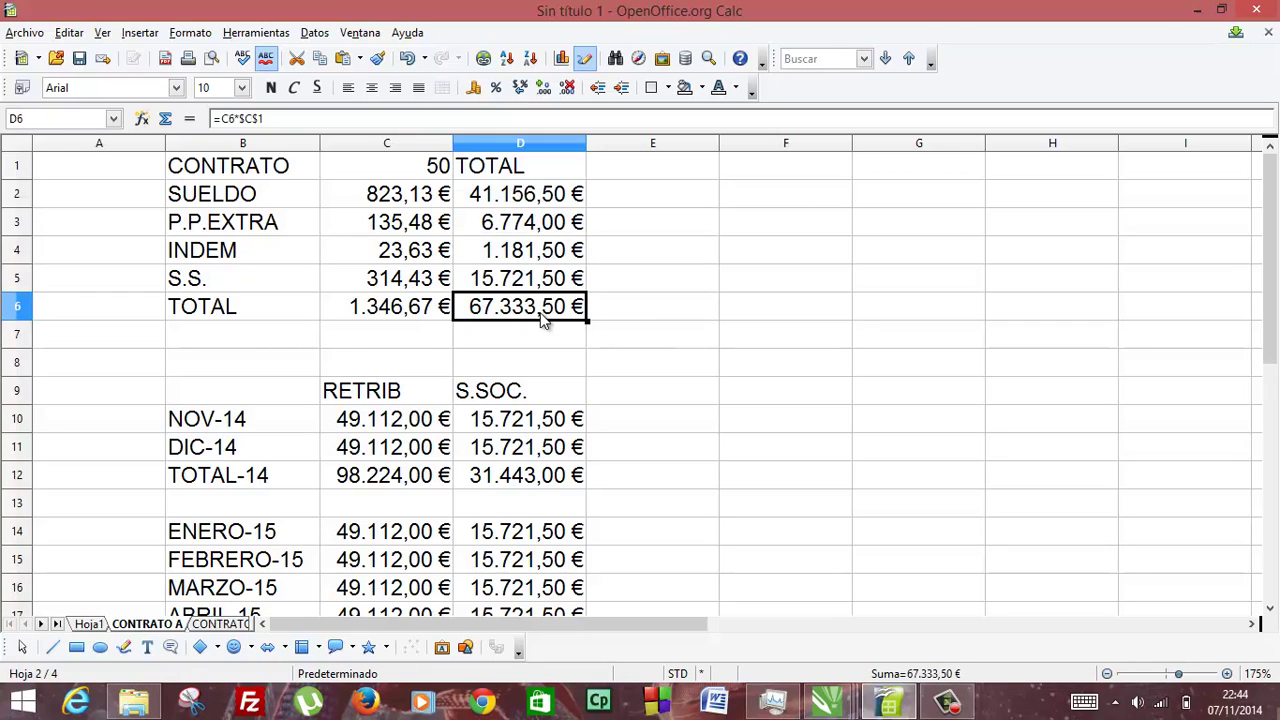
Examine the TOTAL formulas, the NOV-14 RETRIB formula in C10 and the amounts in rows 2 to 5
click(420, 302)
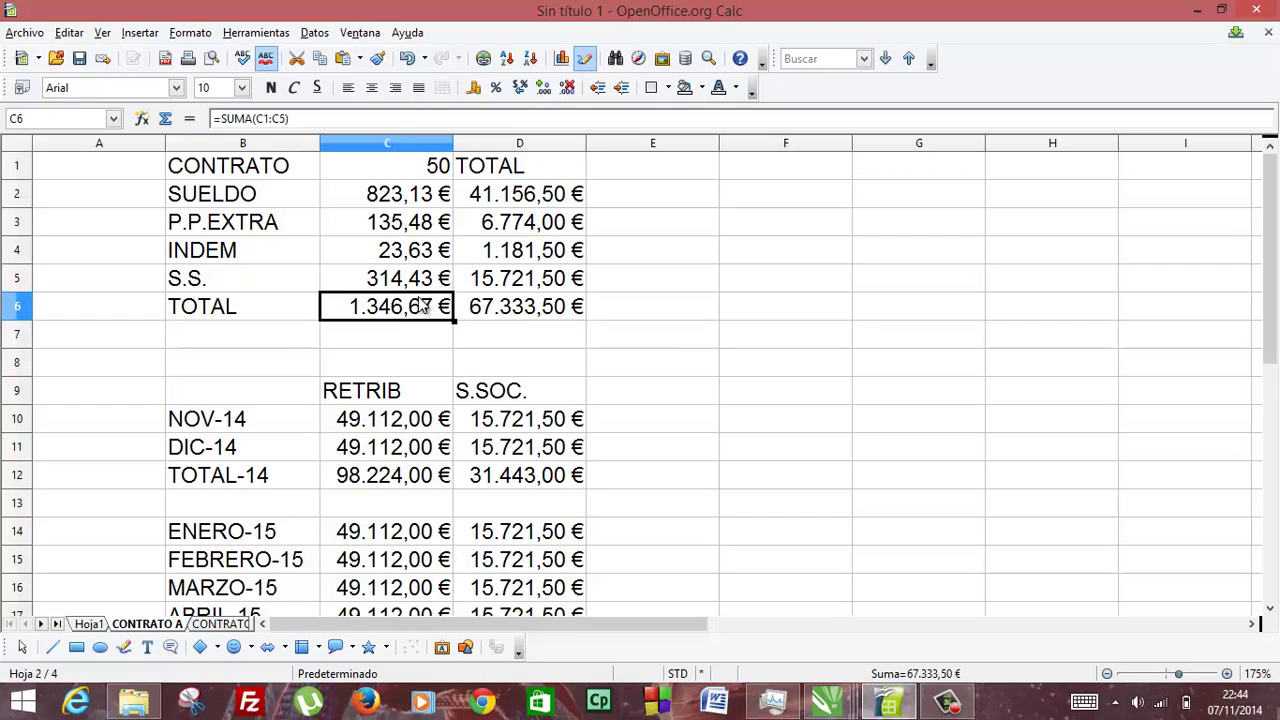
click(371, 428)
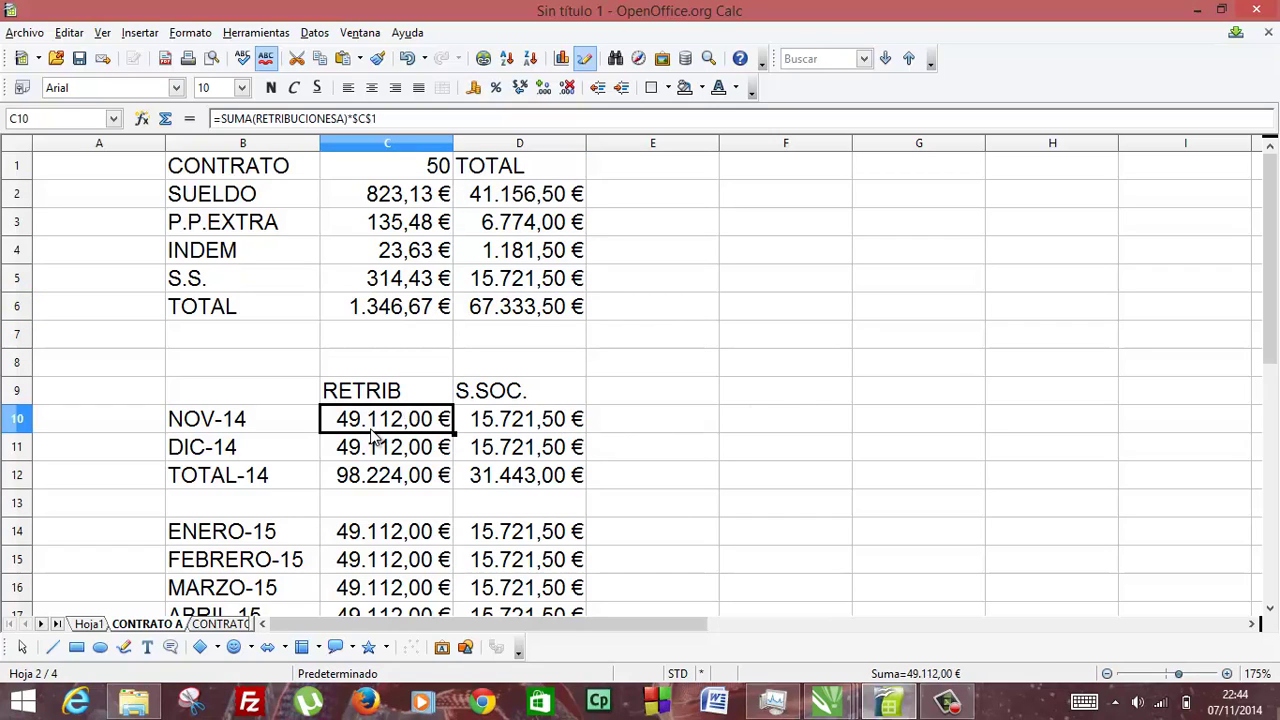
click(480, 305)
click(394, 316)
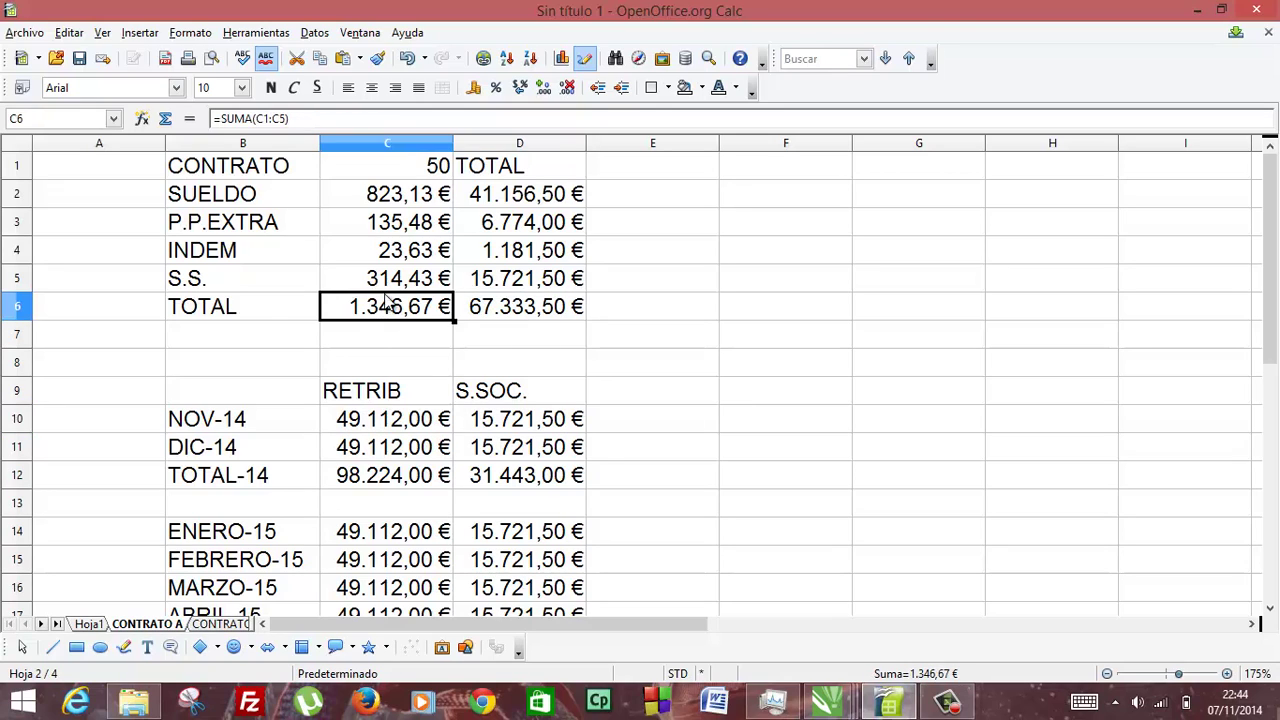
click(390, 285)
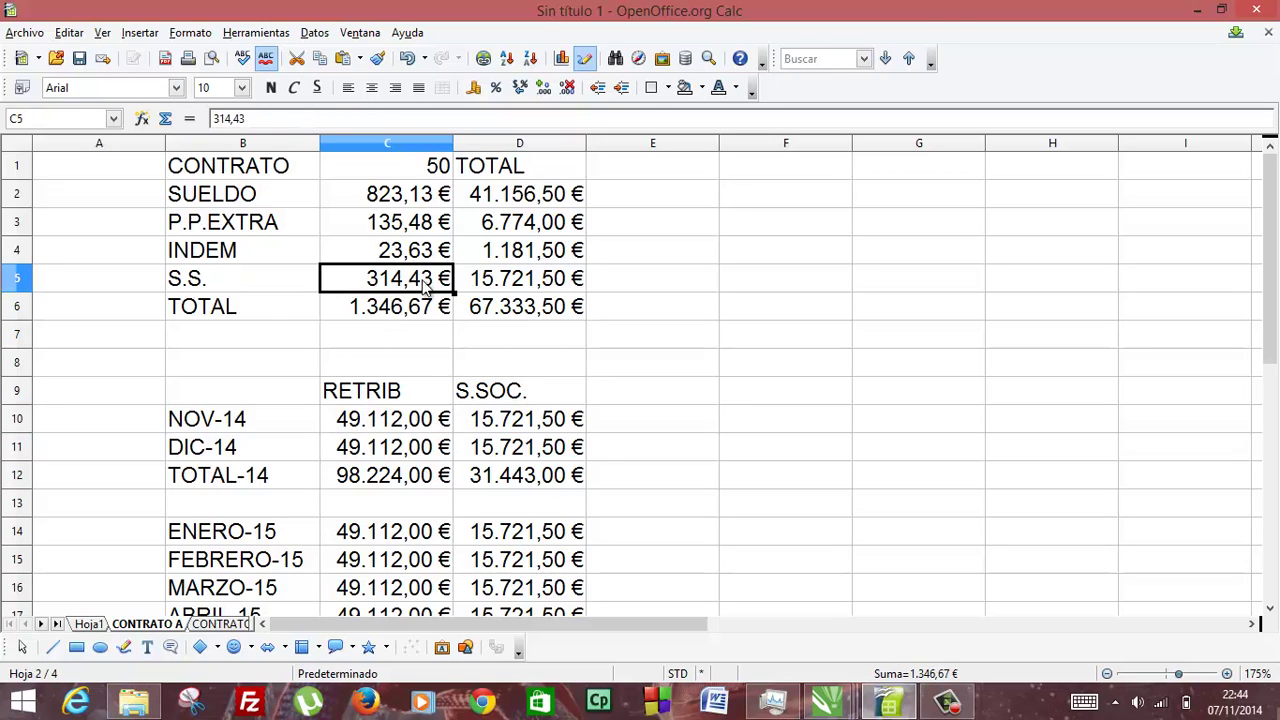
click(502, 279)
click(500, 250)
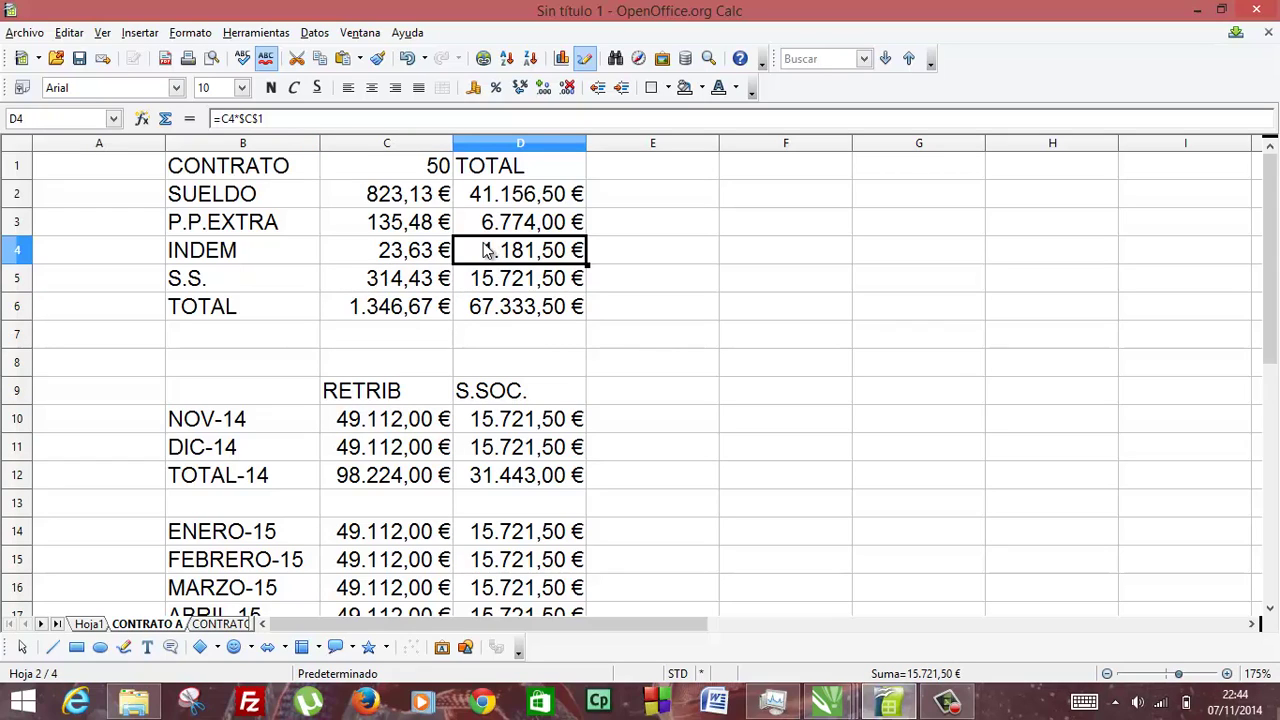
click(425, 248)
click(424, 223)
click(424, 199)
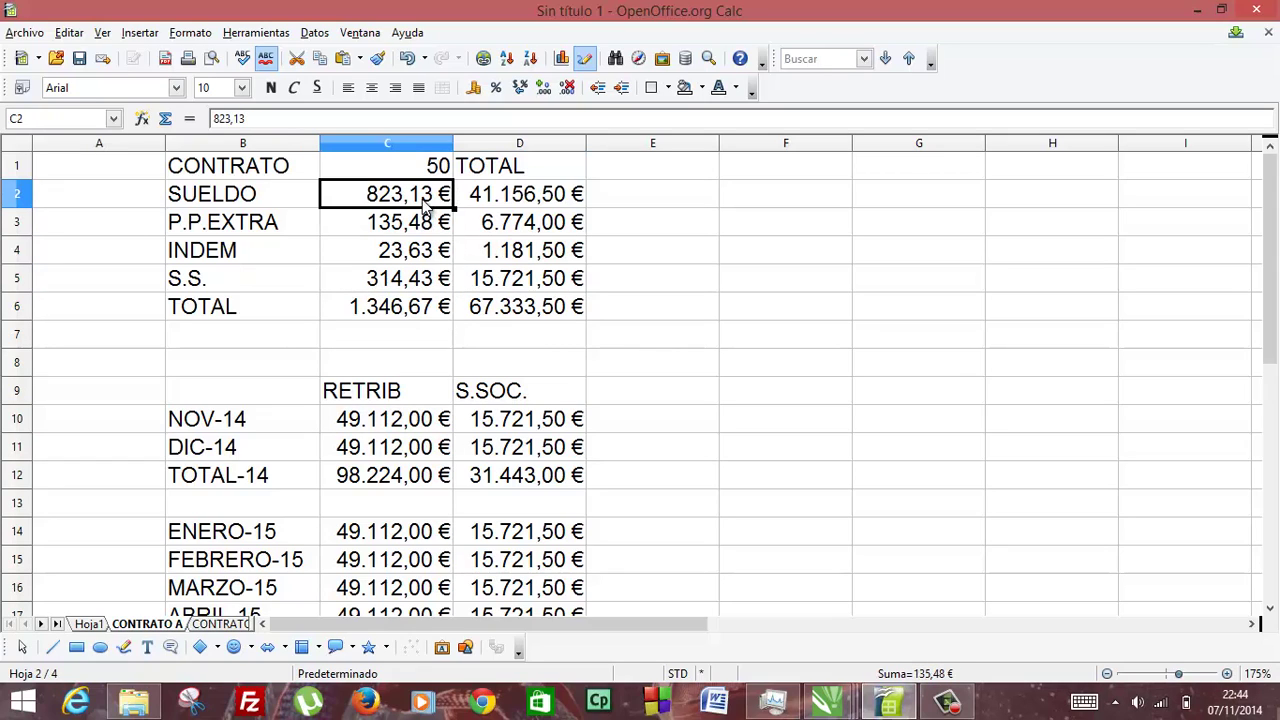
Compare the NOV-14 RETRIB formula in C10 with the SUELDO and P.P.EXTRA total formulas in D2 and D3
click(405, 430)
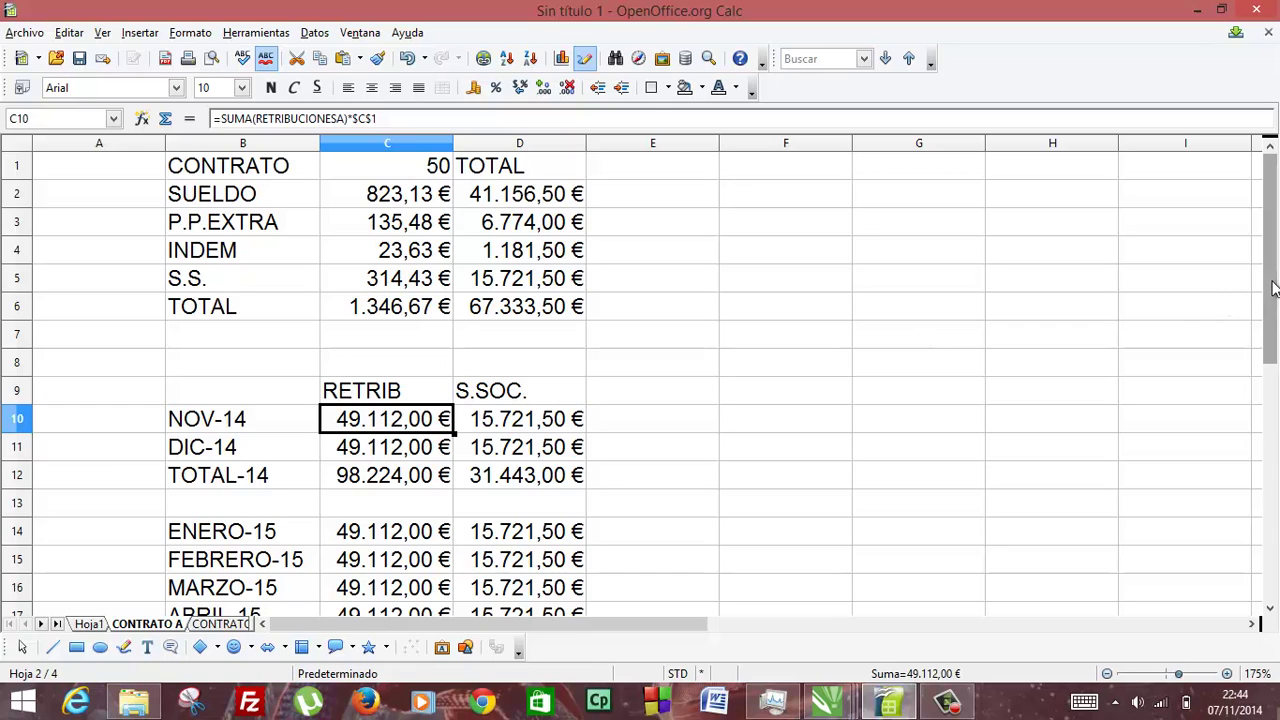
mouse_move(1272, 290)
mouse_down()
mouse_move(1272, 310)
mouse_move(1272, 282)
mouse_up()
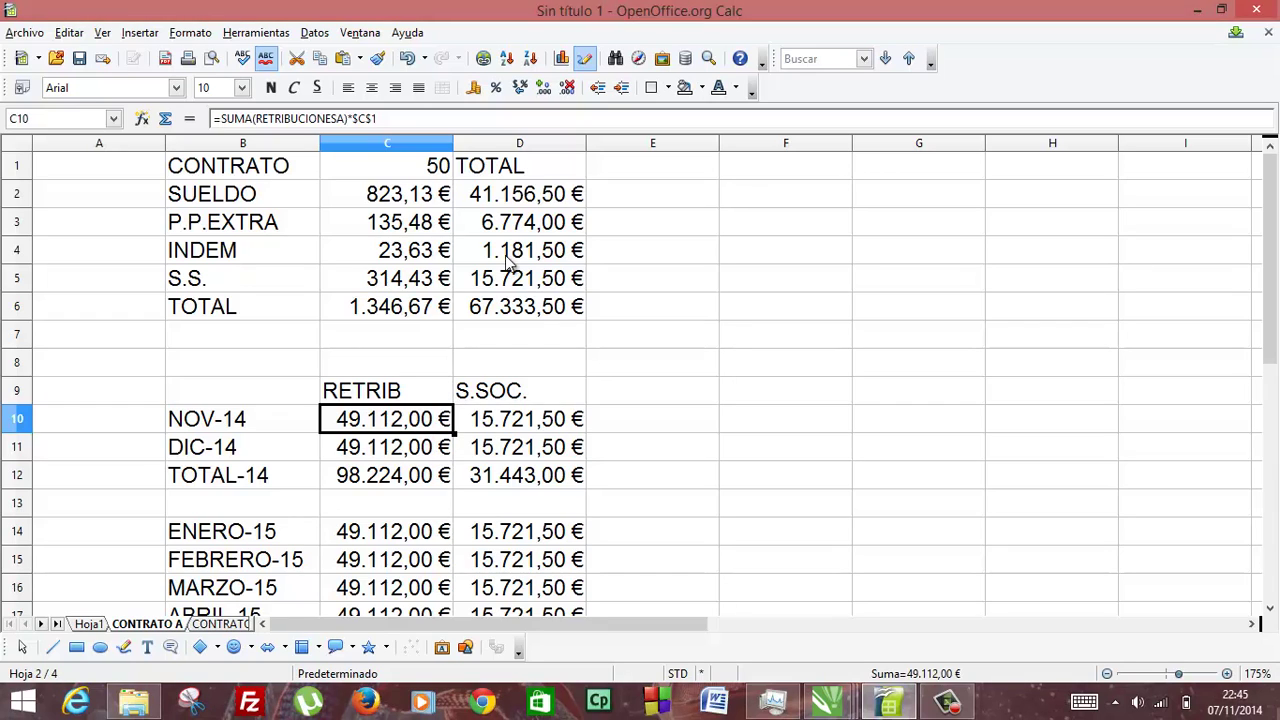
click(512, 205)
click(514, 219)
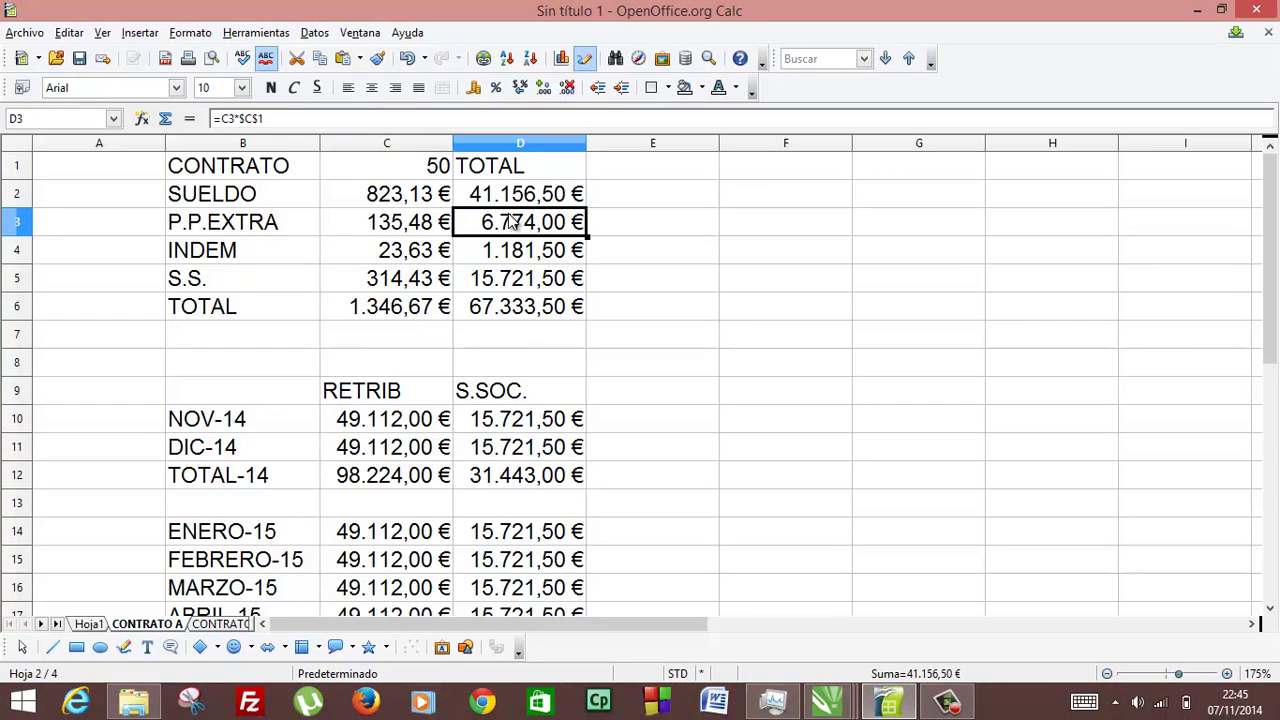
mouse_move(510, 195)
mouse_down()
mouse_move(508, 285)
mouse_move(520, 200)
mouse_up()
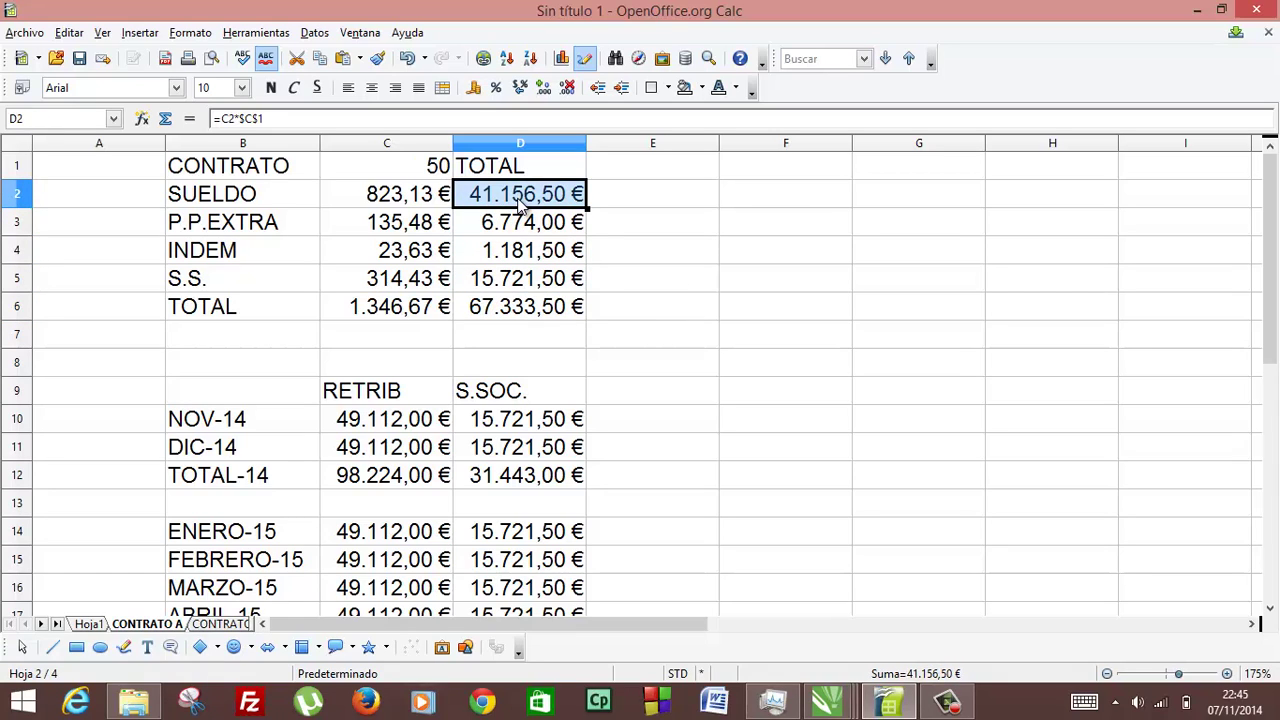
click(360, 403)
click(362, 422)
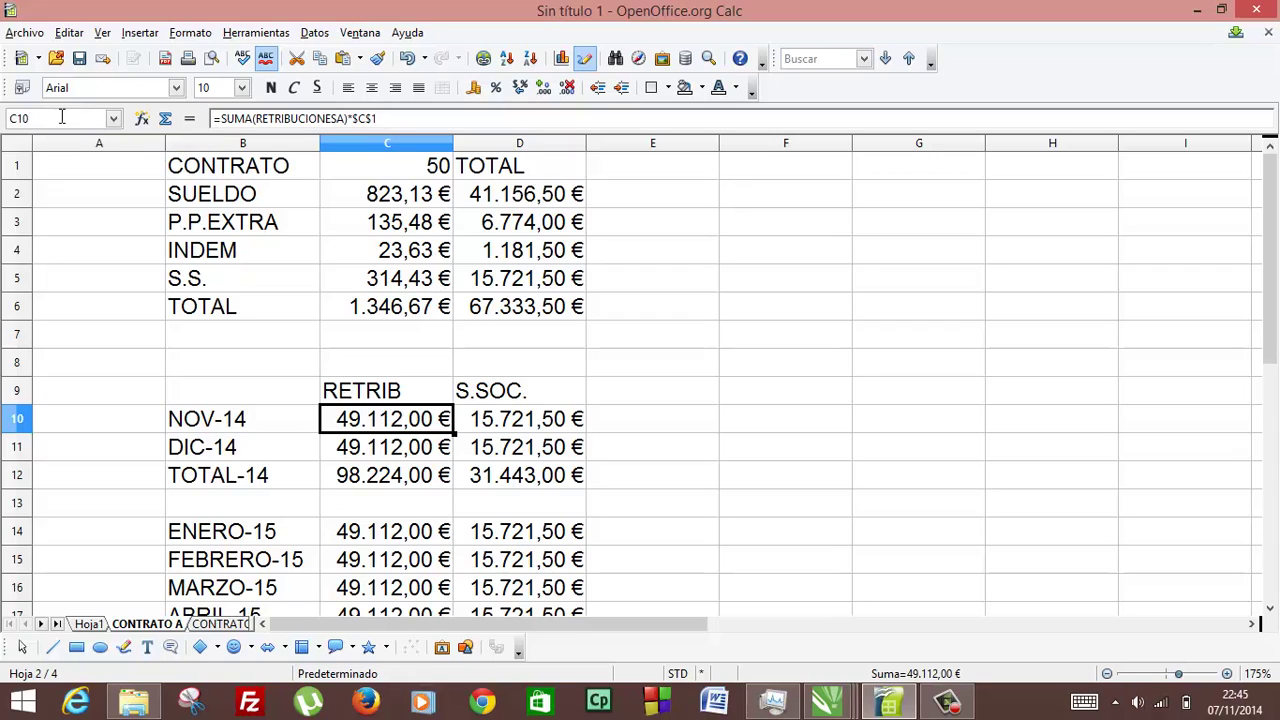
Select the named range RETRIBUCIONES on the CONTRATO A sheet to see which cells it covers
drag(62, 117, 3, 110)
text(RETRIBUCIONES)
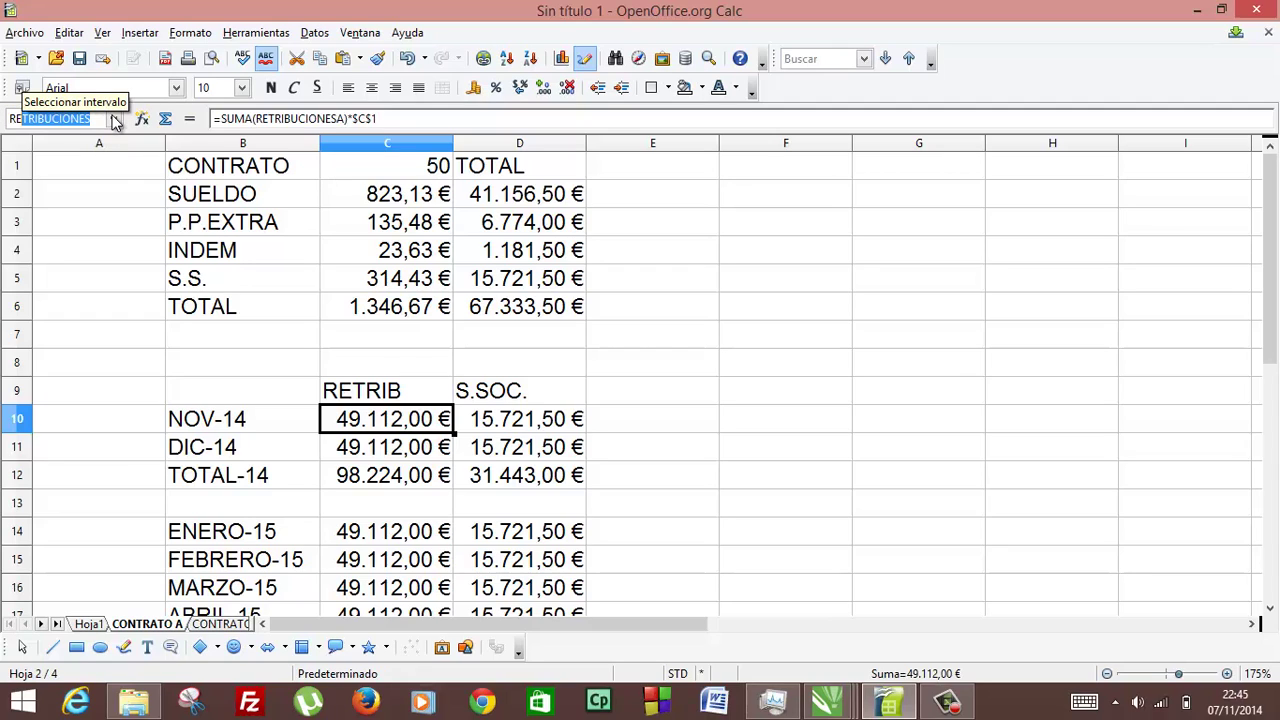
click(114, 119)
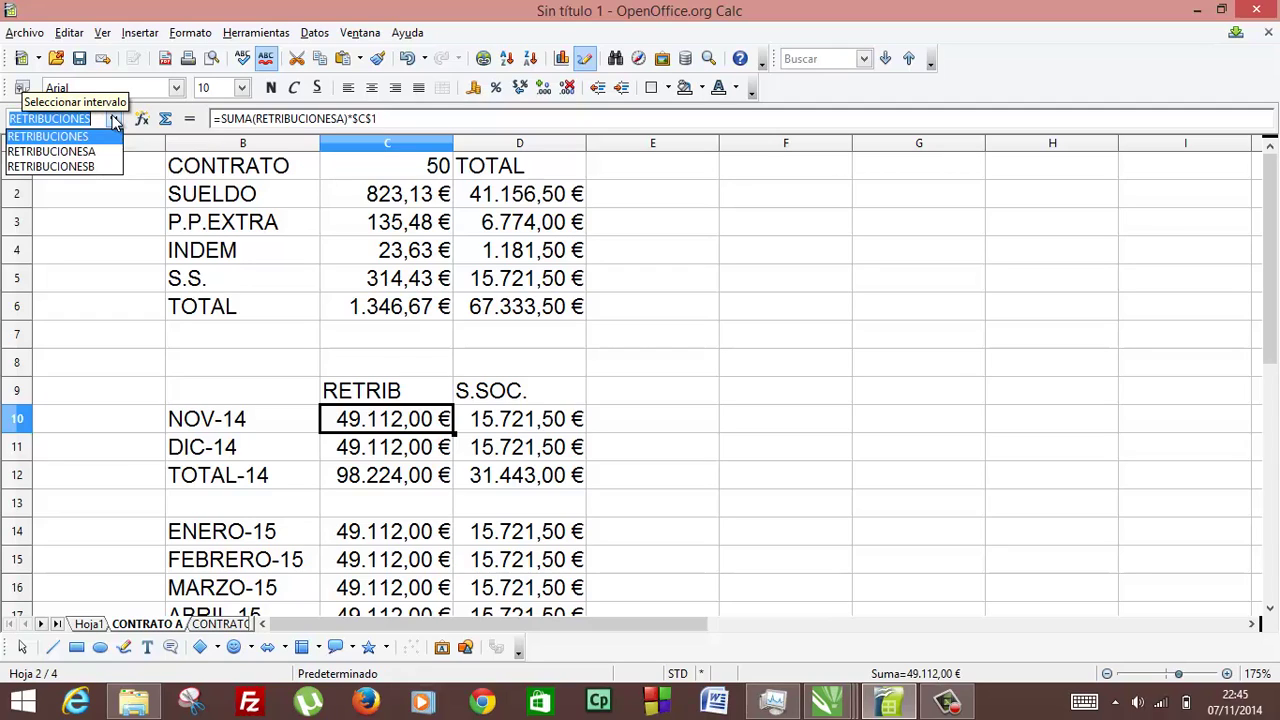
click(86, 163)
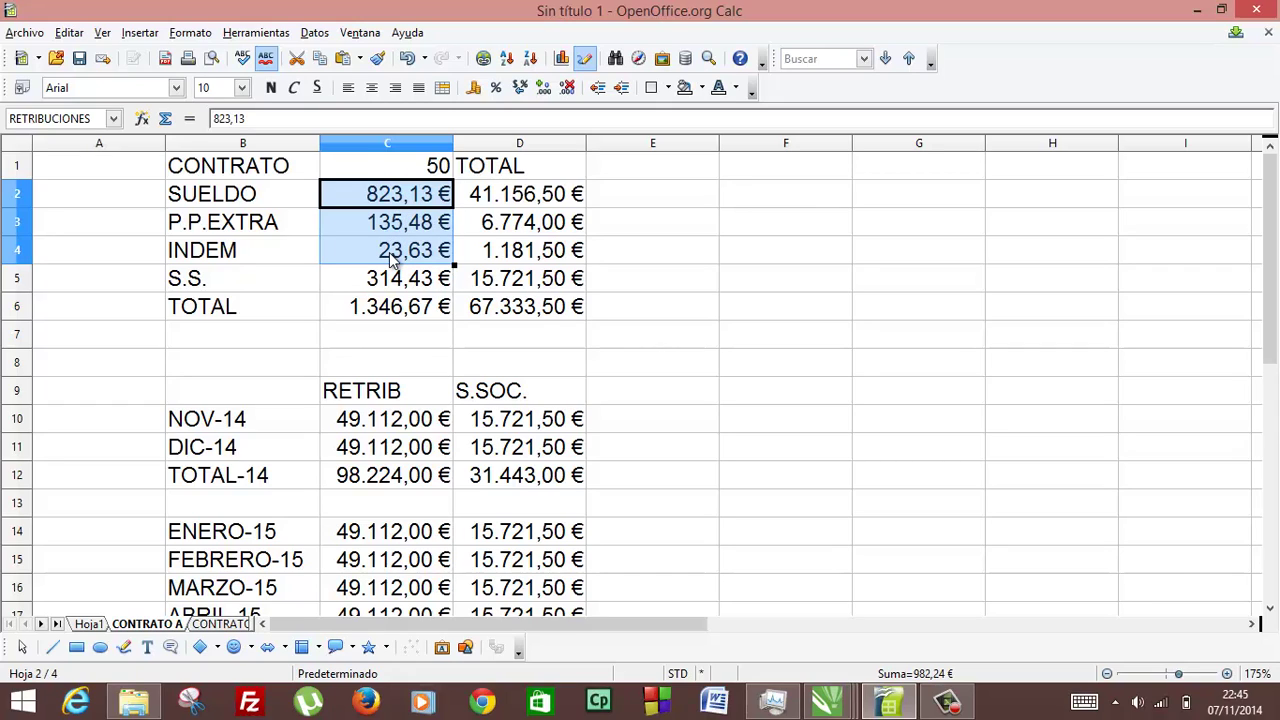
Examine the RETRIB formulas for NOV-14, DIC-14 and TOTAL-14 and the NOV-14 S.SOC. formula
click(386, 428)
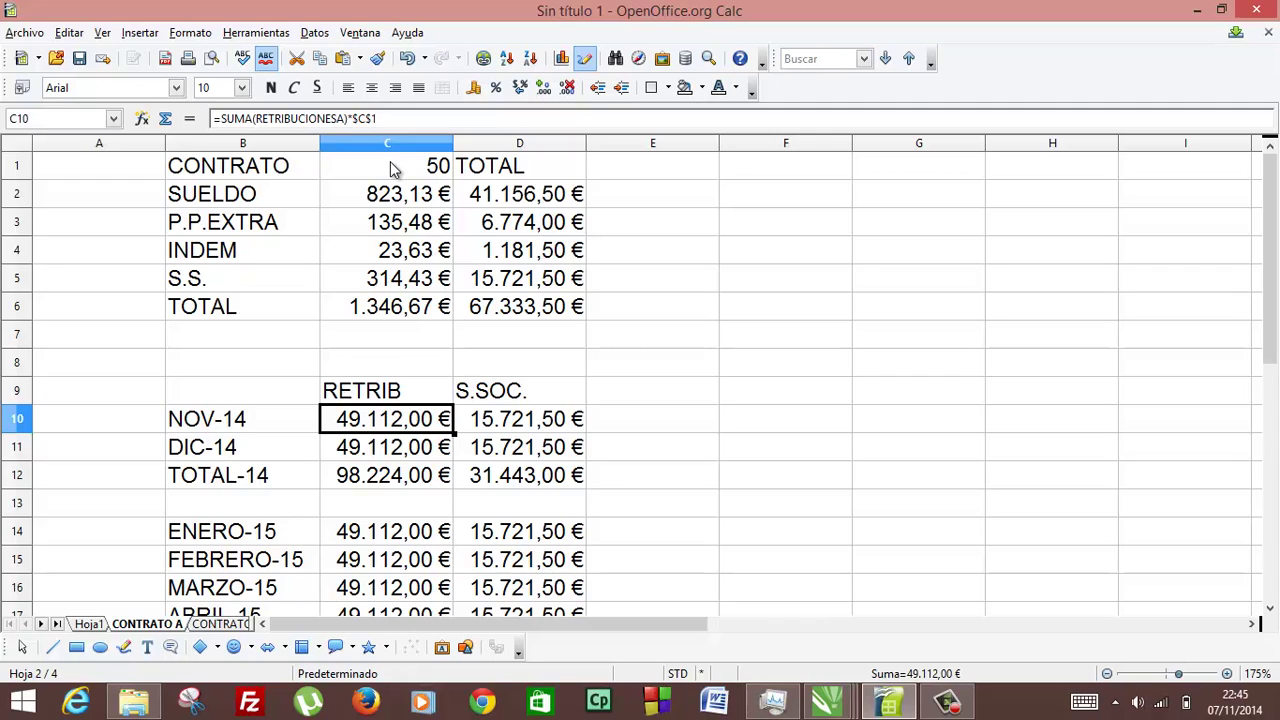
click(372, 452)
click(490, 425)
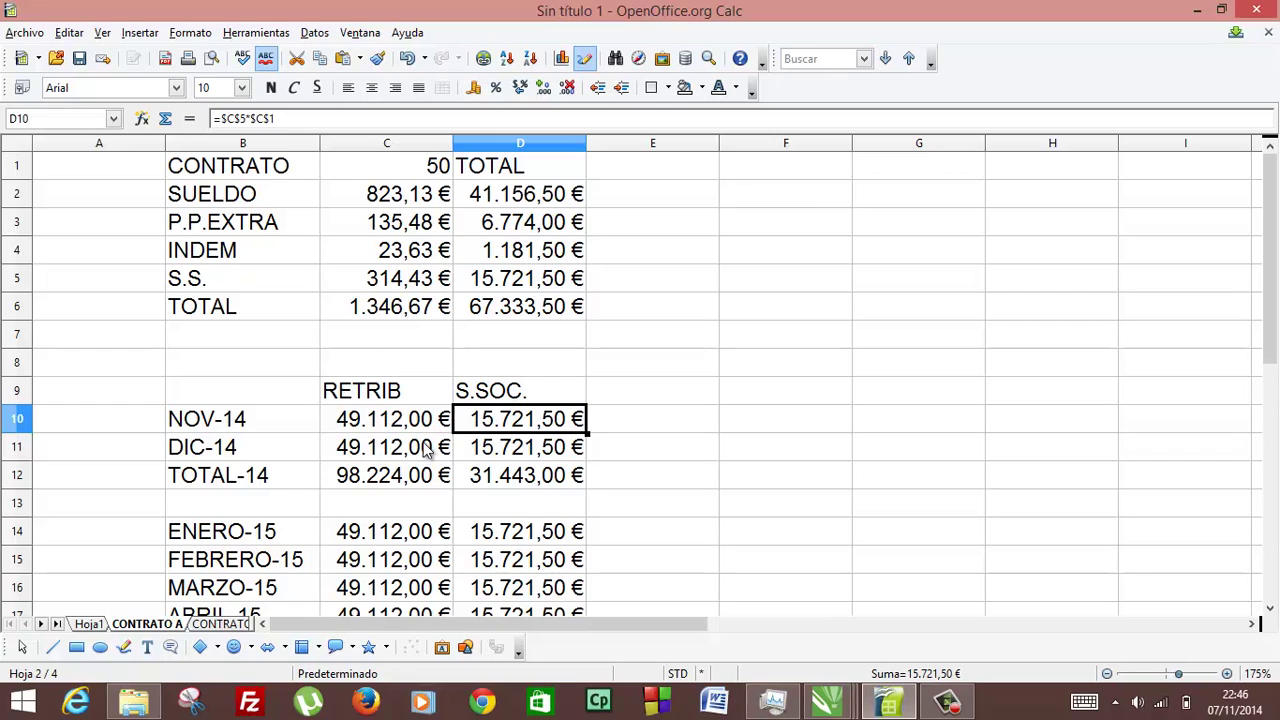
click(415, 477)
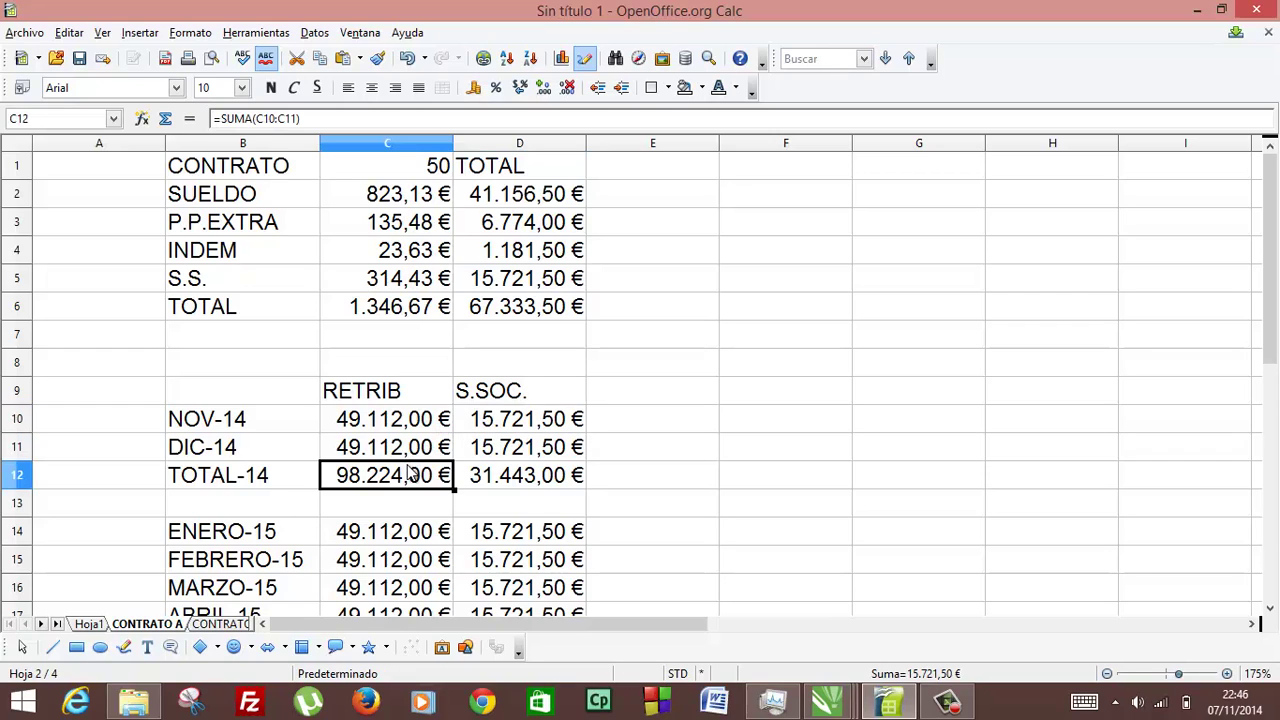
mouse_move(1270, 365)
mouse_down()
mouse_move(1274, 440)
mouse_move(1263, 369)
mouse_up()
On the RESUMEN sheet, re-enter the NOV-14 RETRIB formula in B5 as ='CONTRATO A'.C10+'CONTRATO B'.C10
click(214, 624)
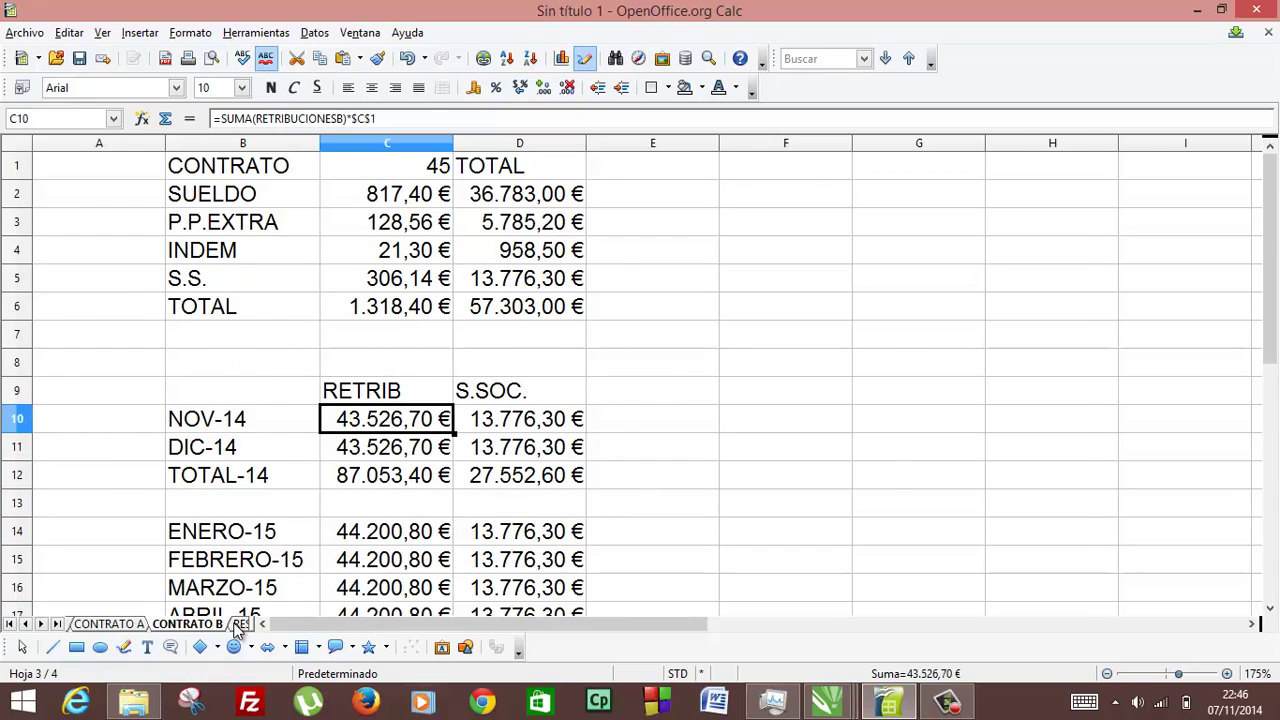
click(239, 625)
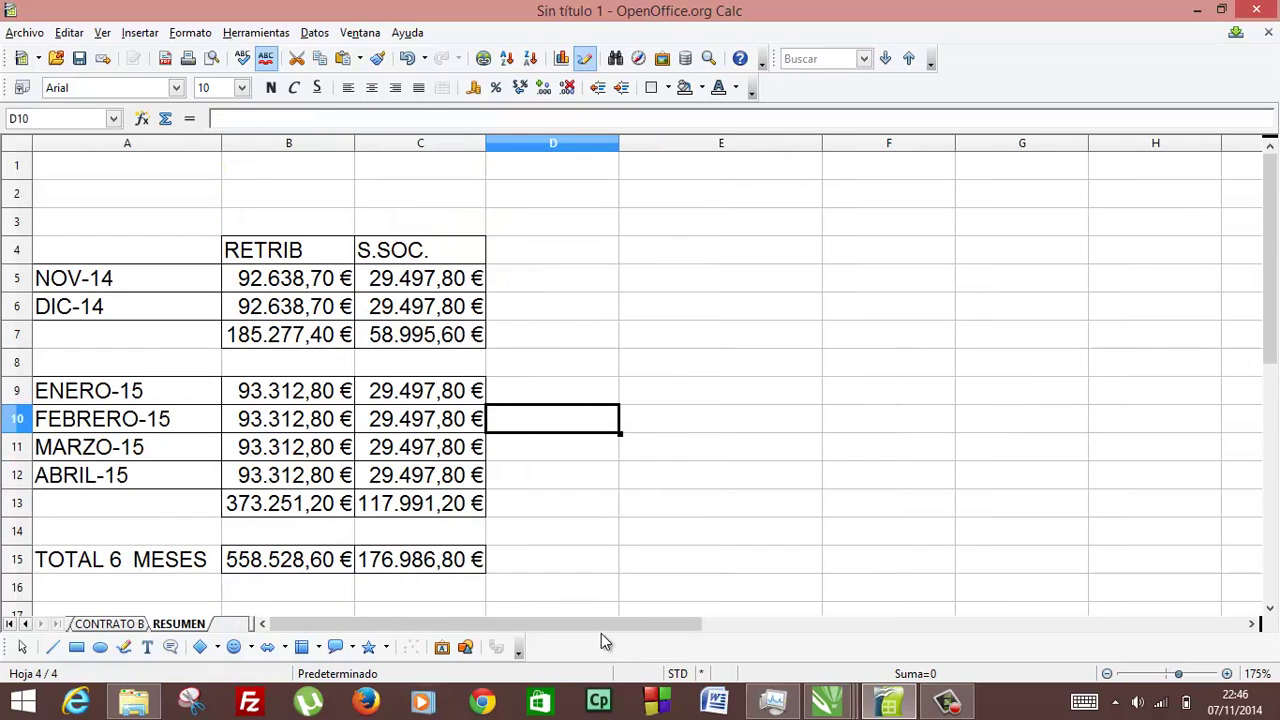
click(271, 284)
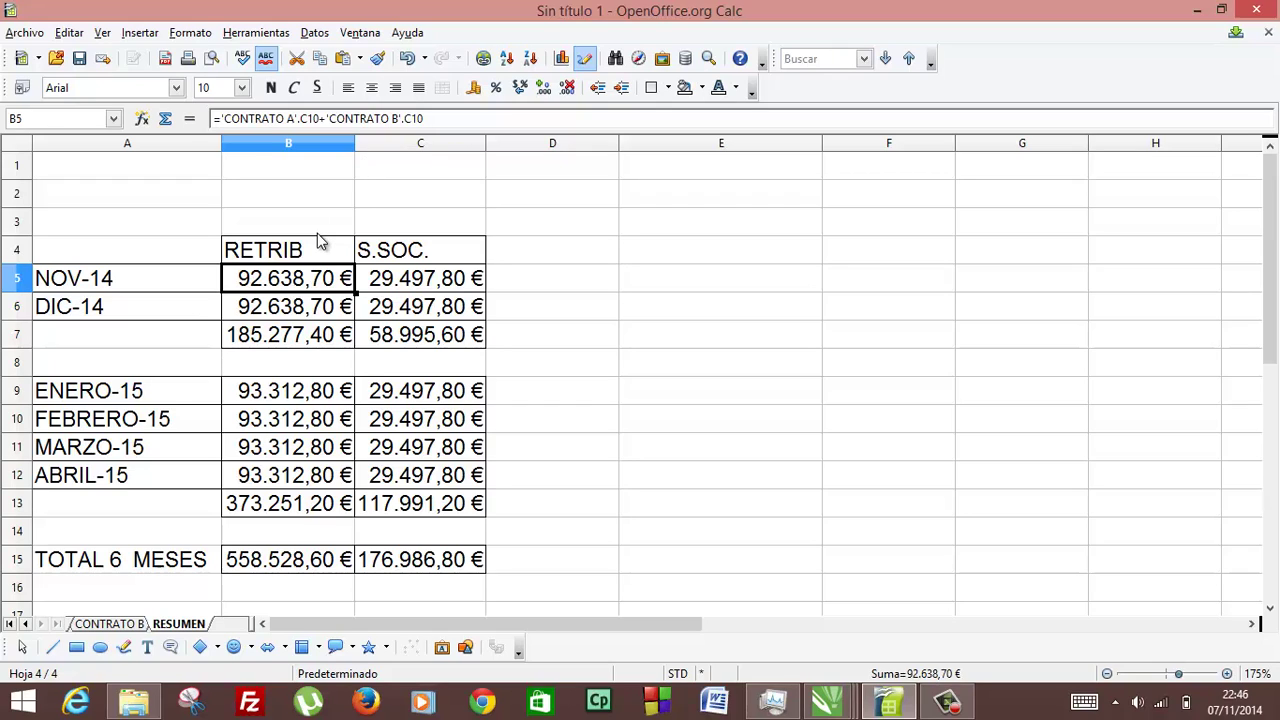
text(=)
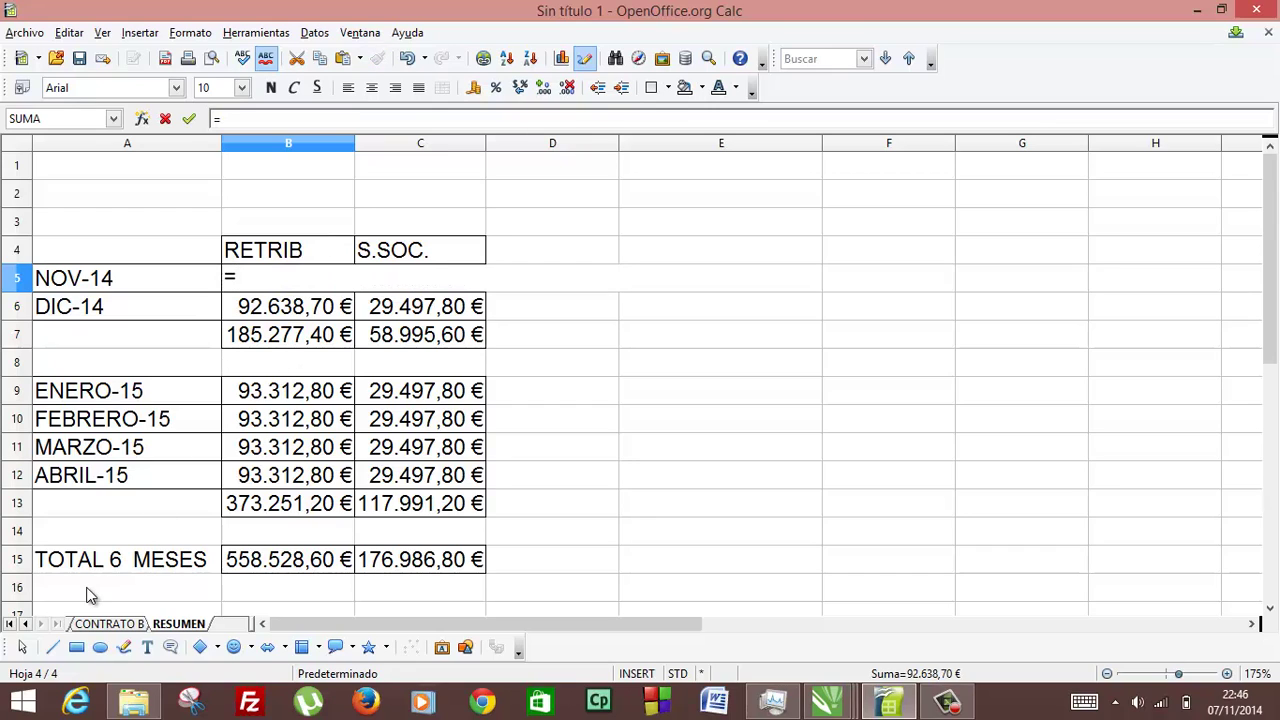
click(25, 624)
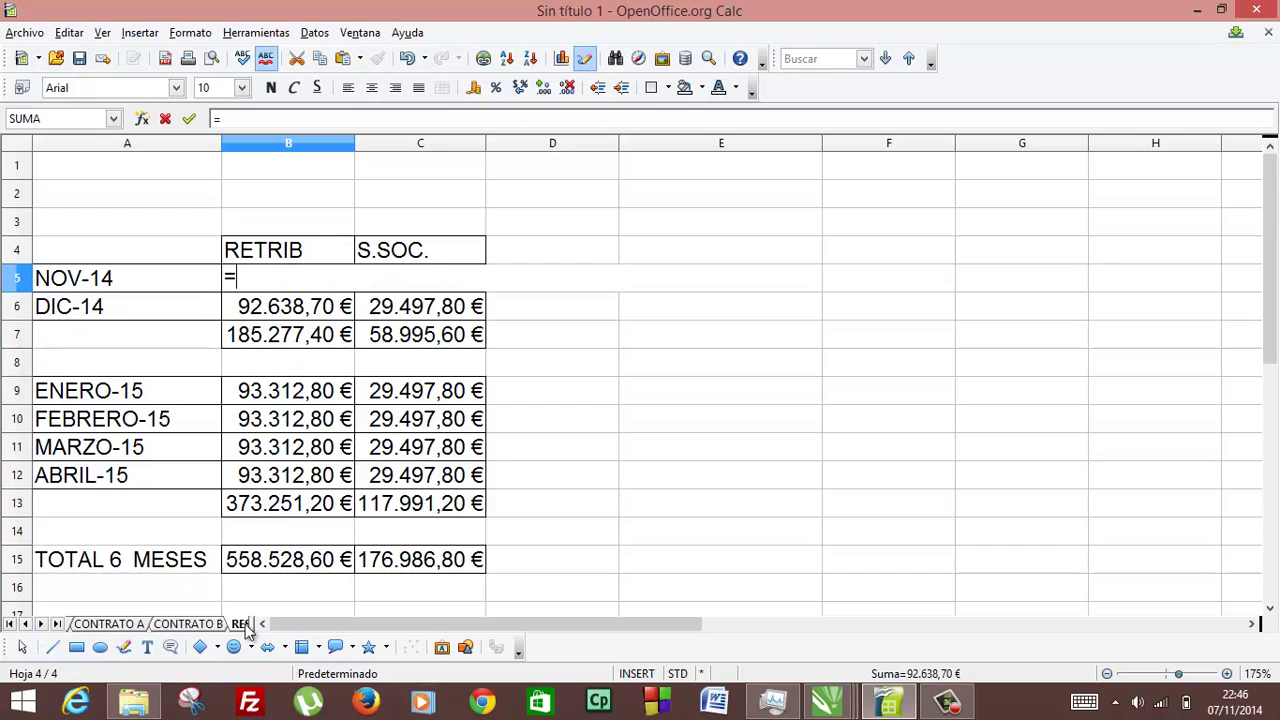
drag(257, 624, 347, 624)
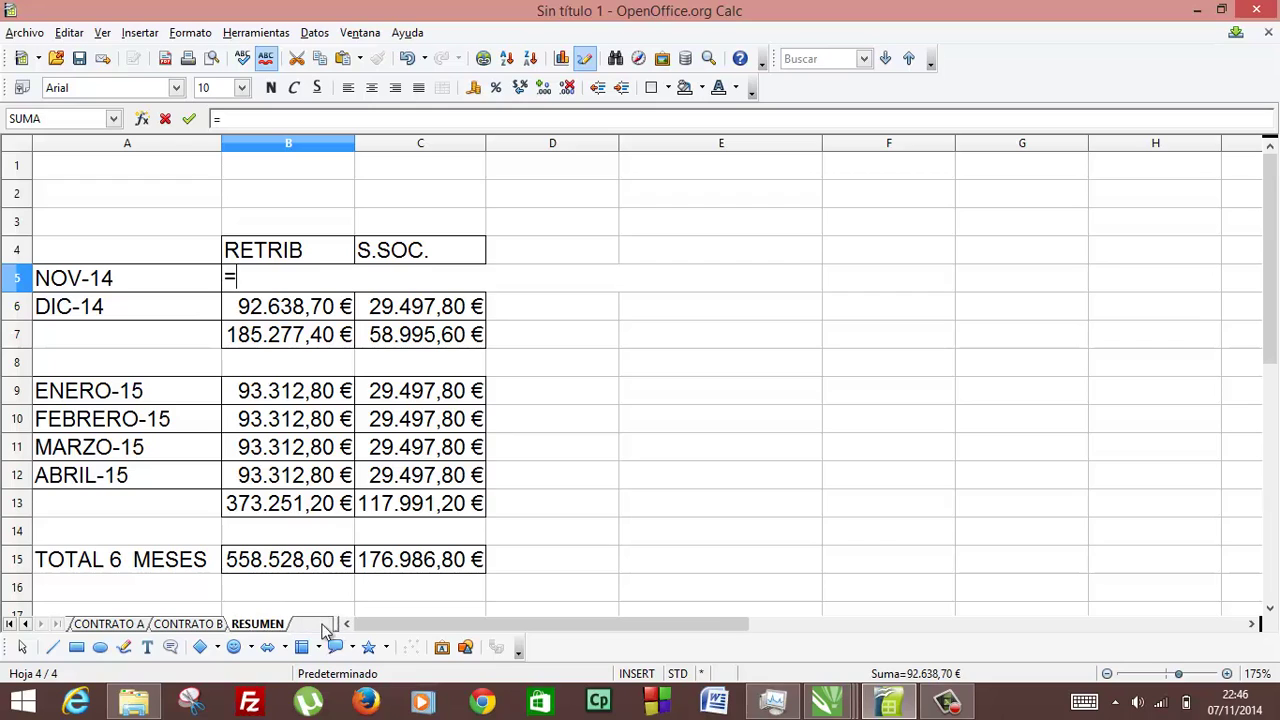
click(130, 625)
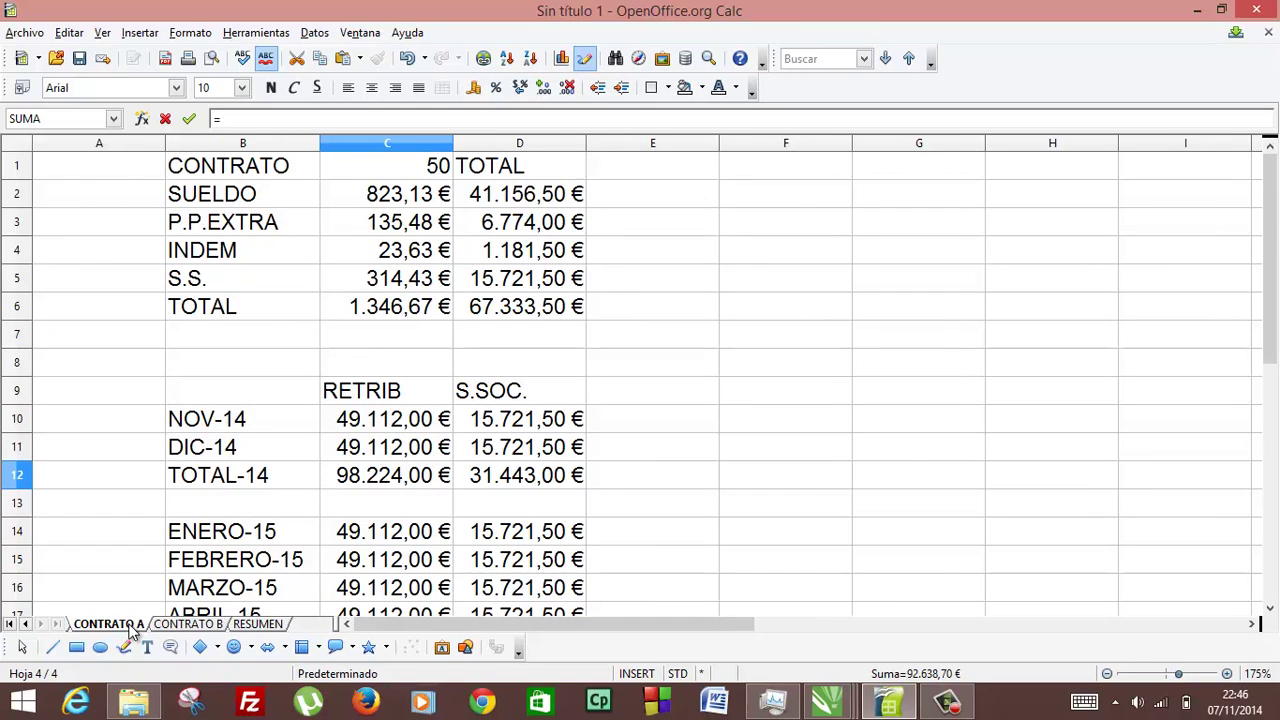
click(389, 420)
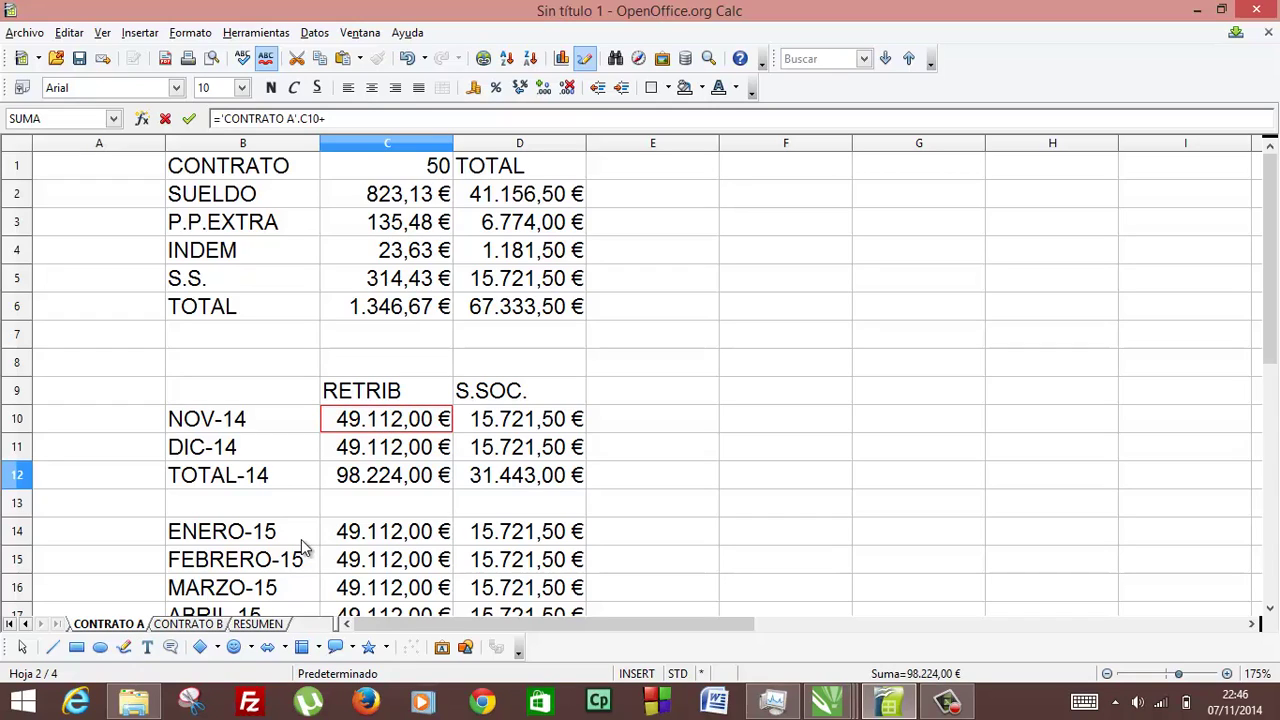
click(190, 627)
click(398, 428)
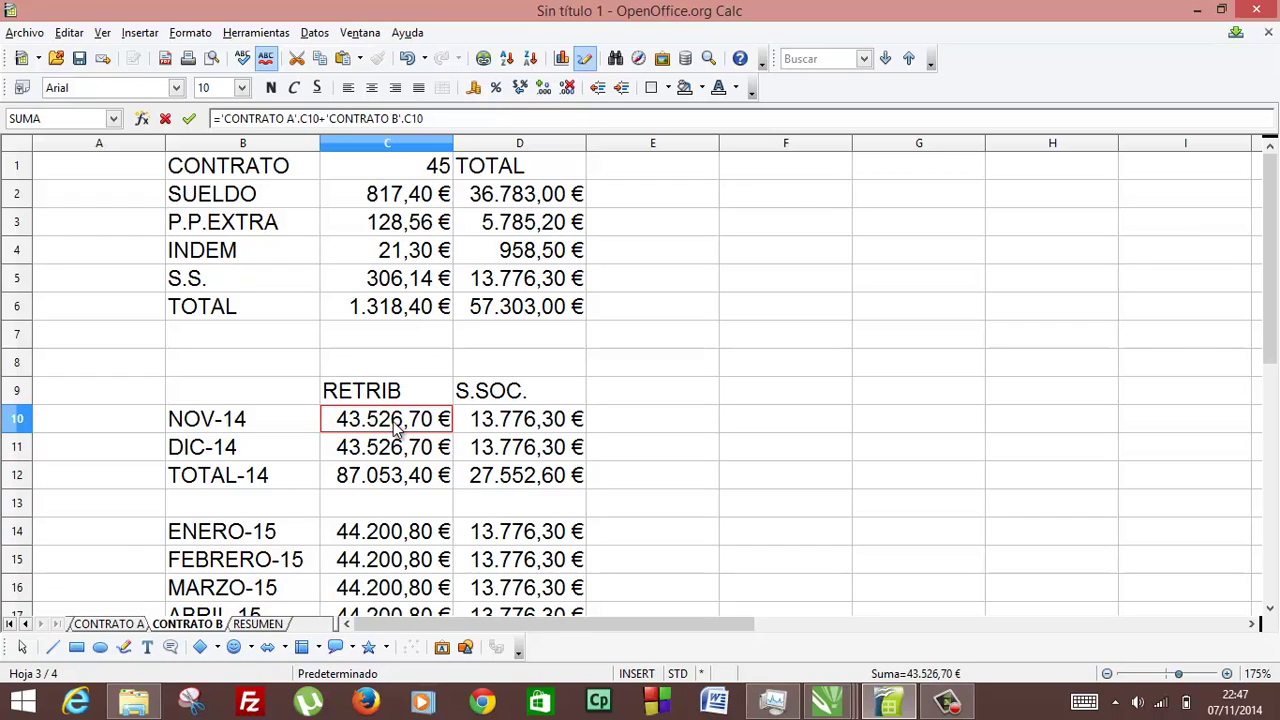
key(Return)
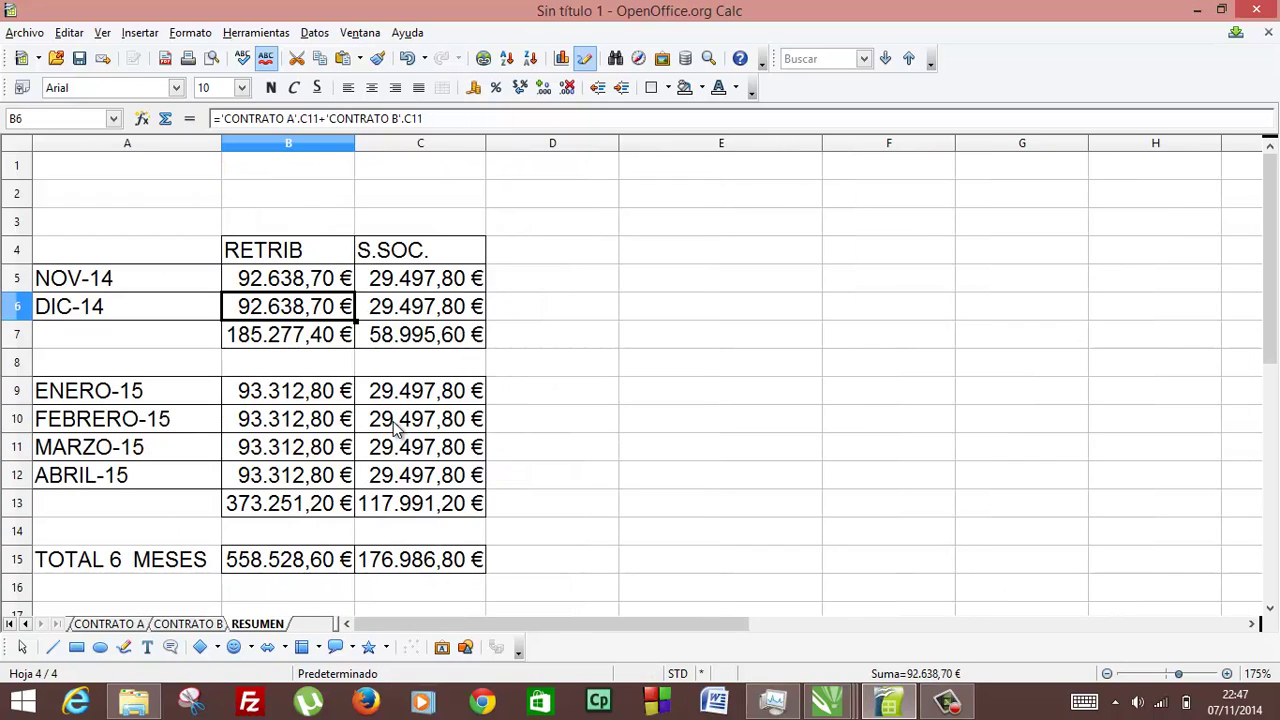
Examine the RETRIB and S.SOC. formulas for NOV-14 and DIC-14 on the RESUMEN sheet
click(300, 284)
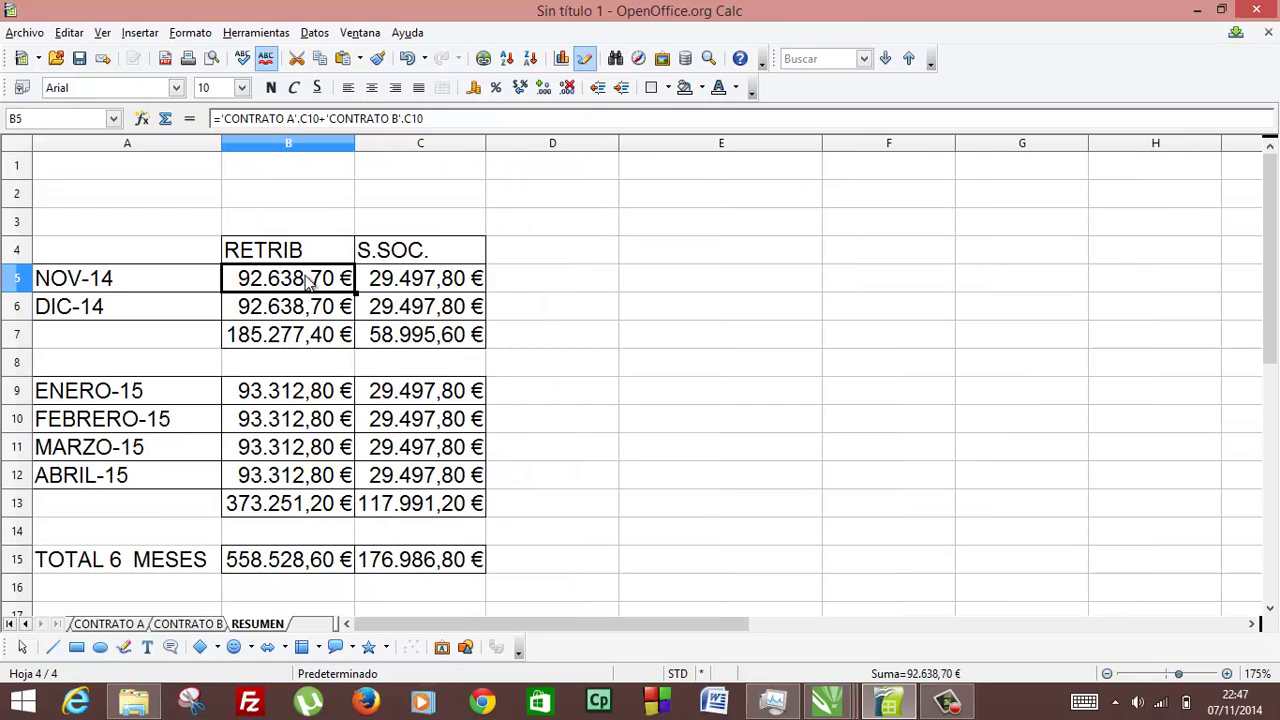
click(400, 282)
click(341, 281)
click(345, 305)
click(392, 289)
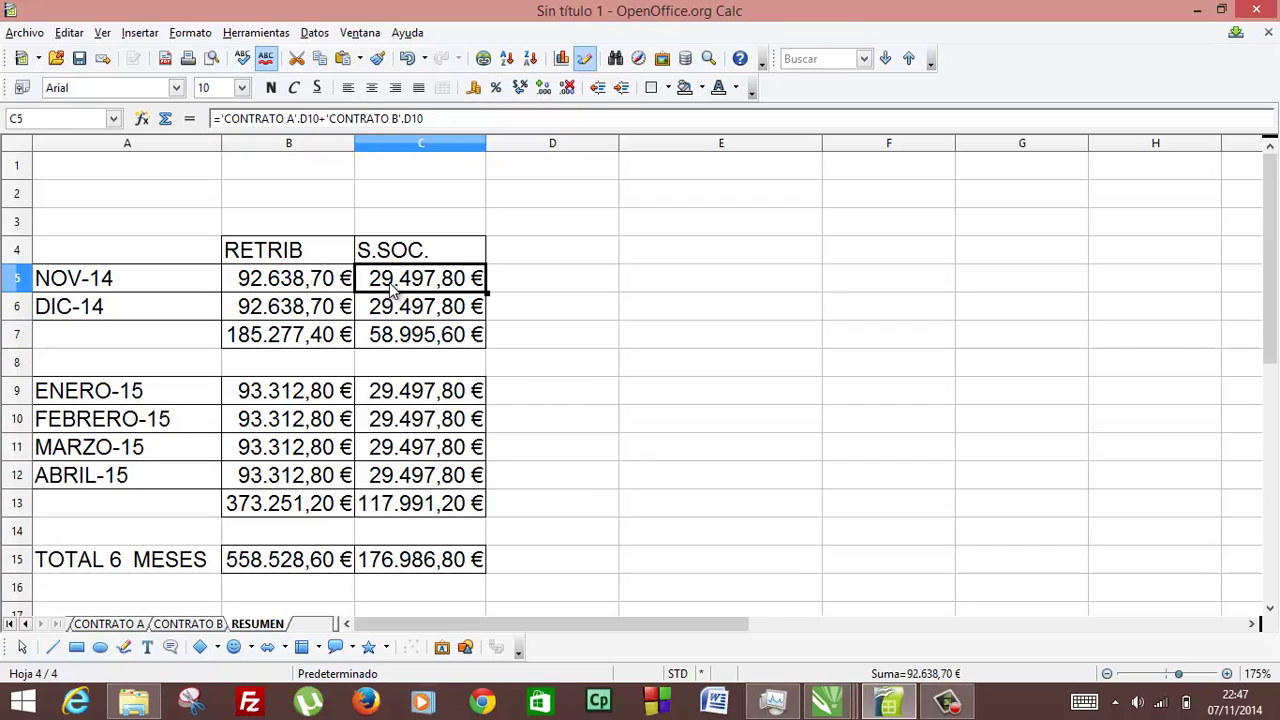
click(395, 308)
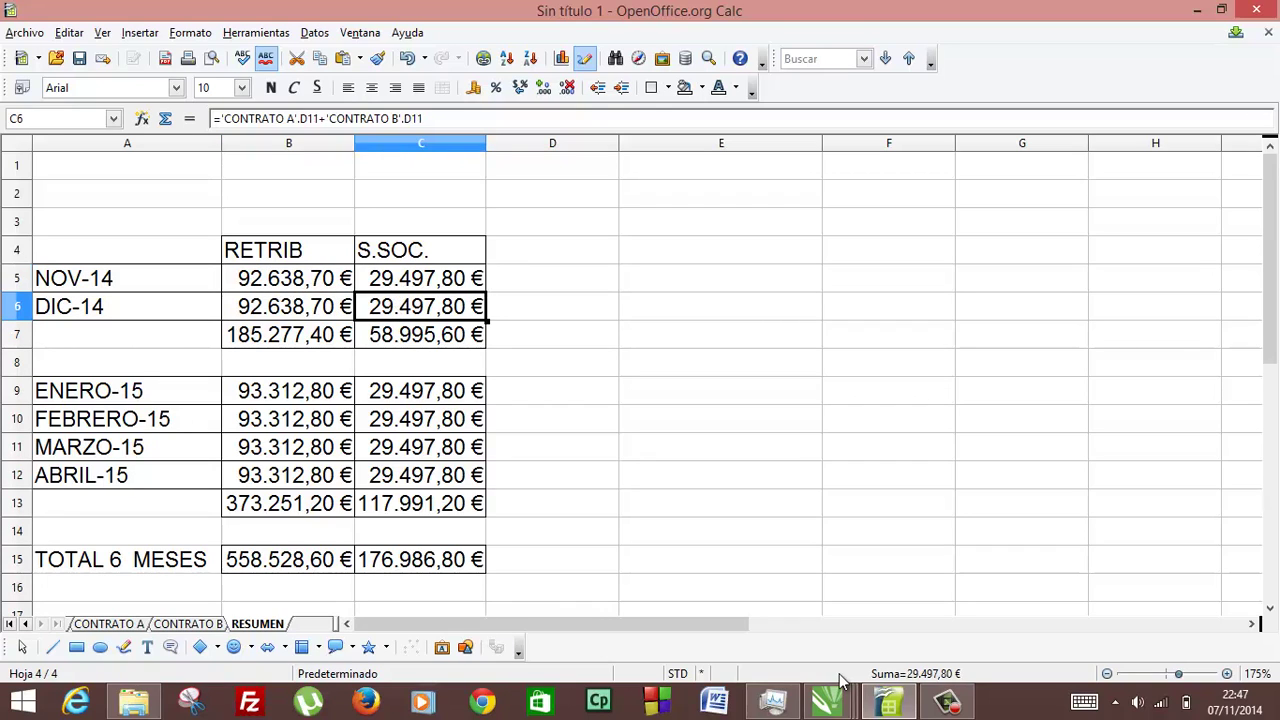
click(947, 701)
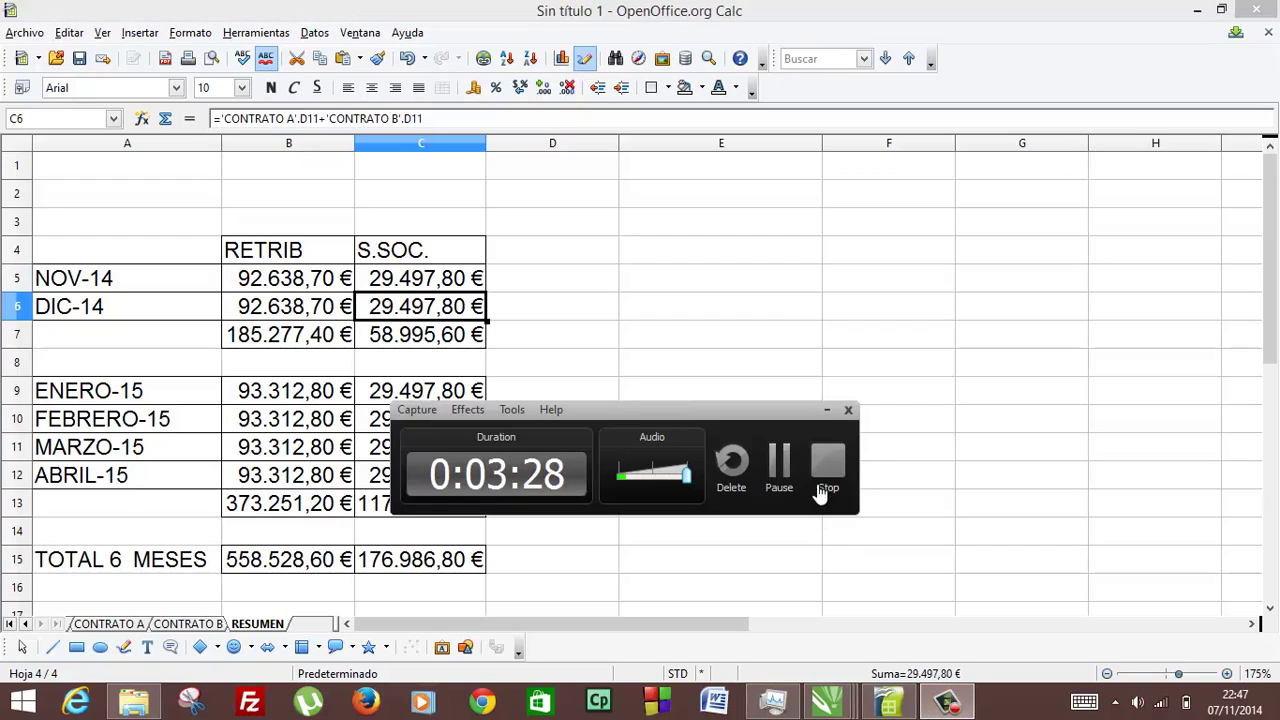